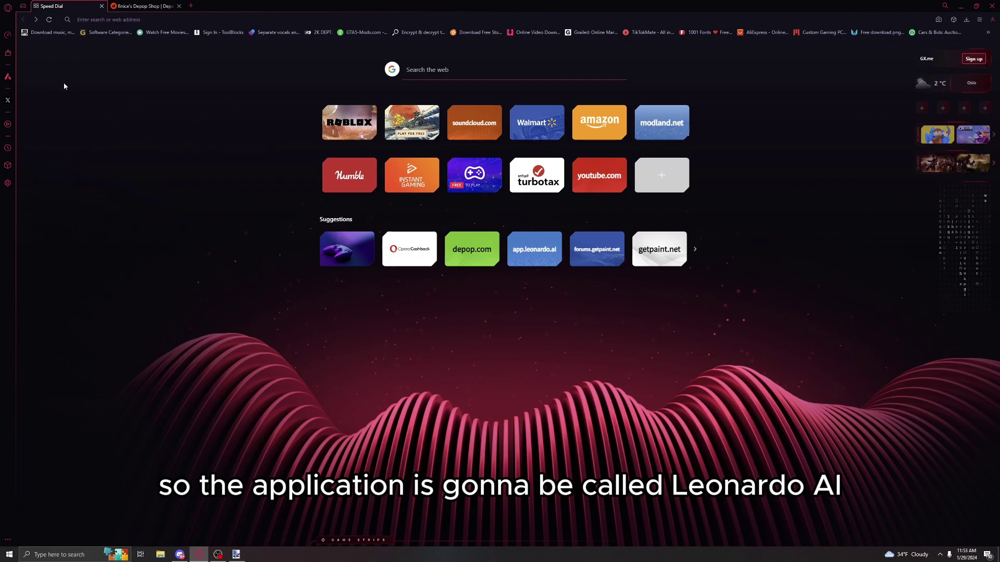
Load leonardo.ai from the Opera GX address bar
left_click(131, 22)
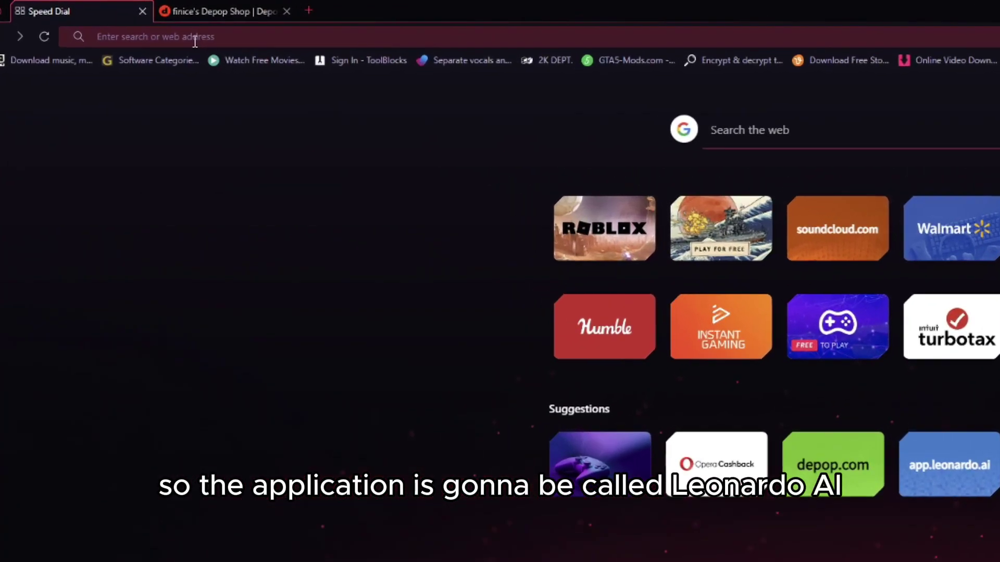
type("leo")
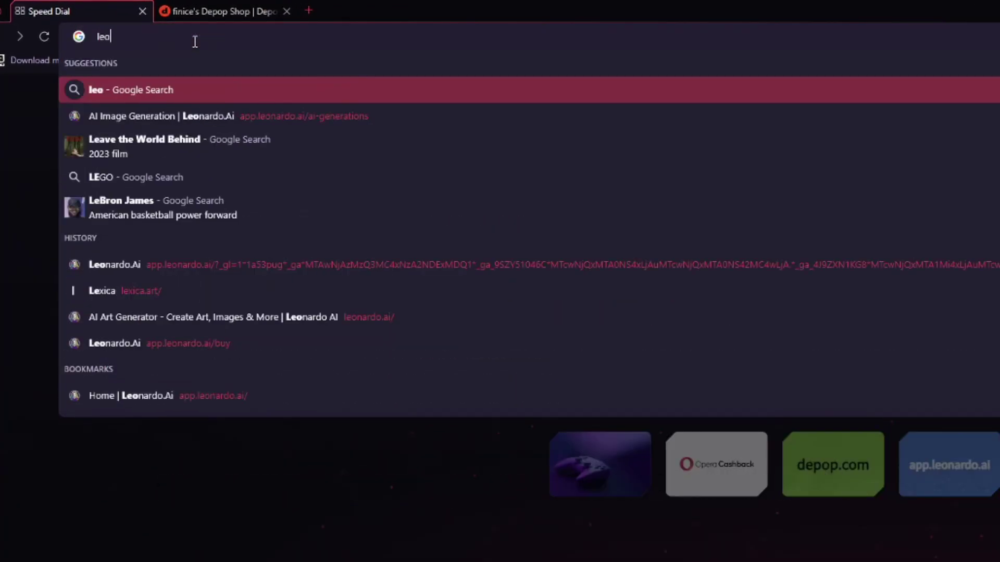
type("nard")
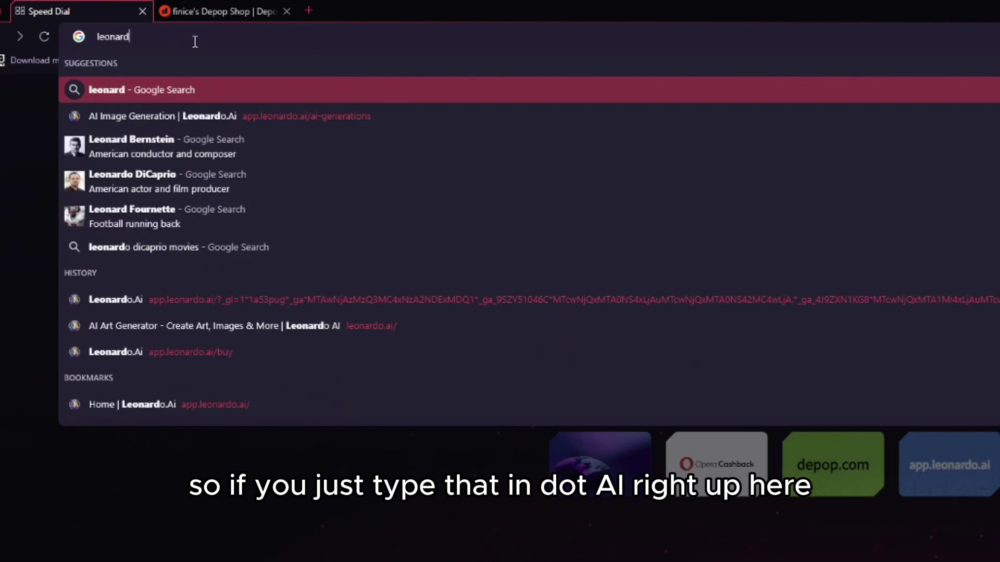
type("o.ai")
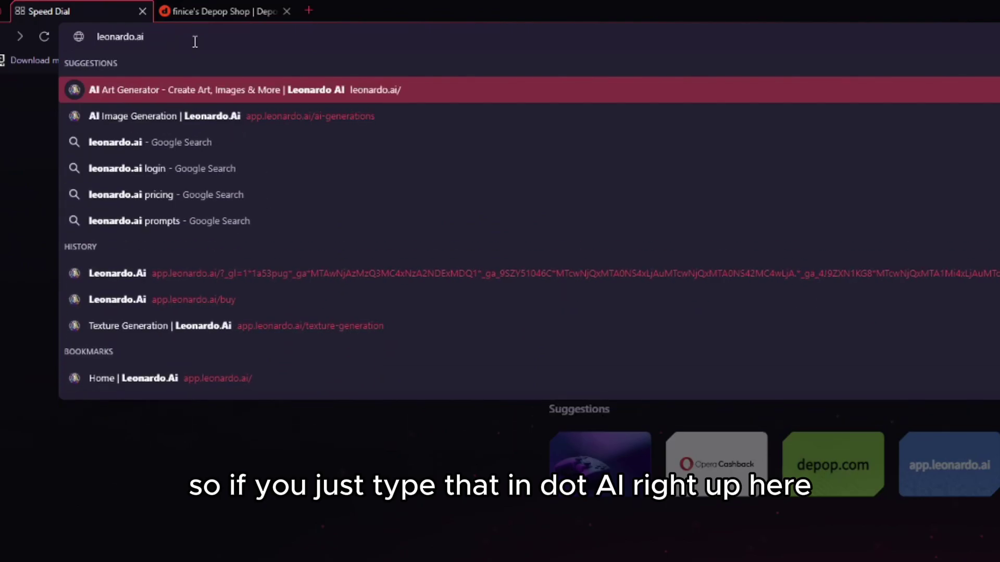
key("Return")
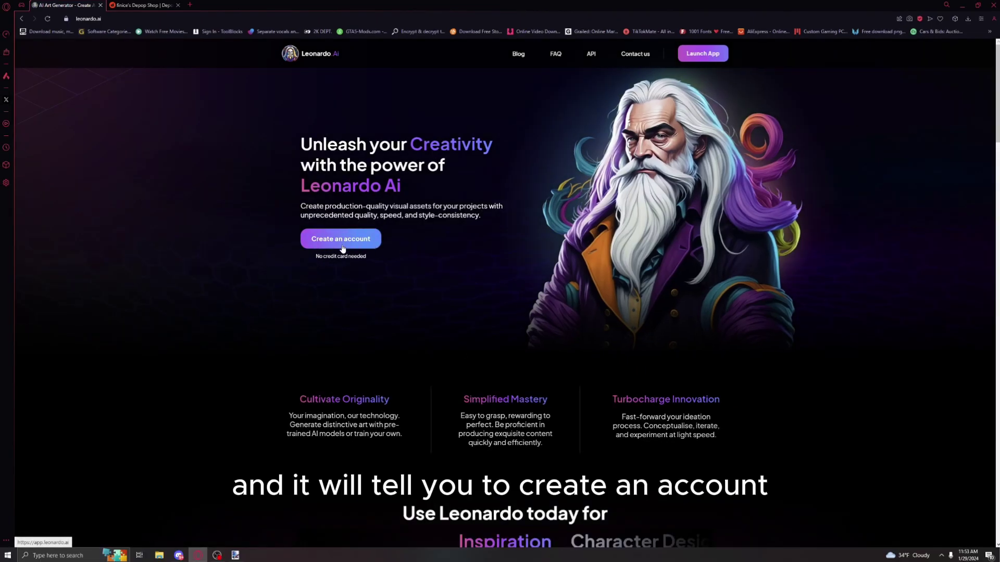
Open app.leonardo.ai in a new front tab, check token pricing, and return home
left_click(191, 6)
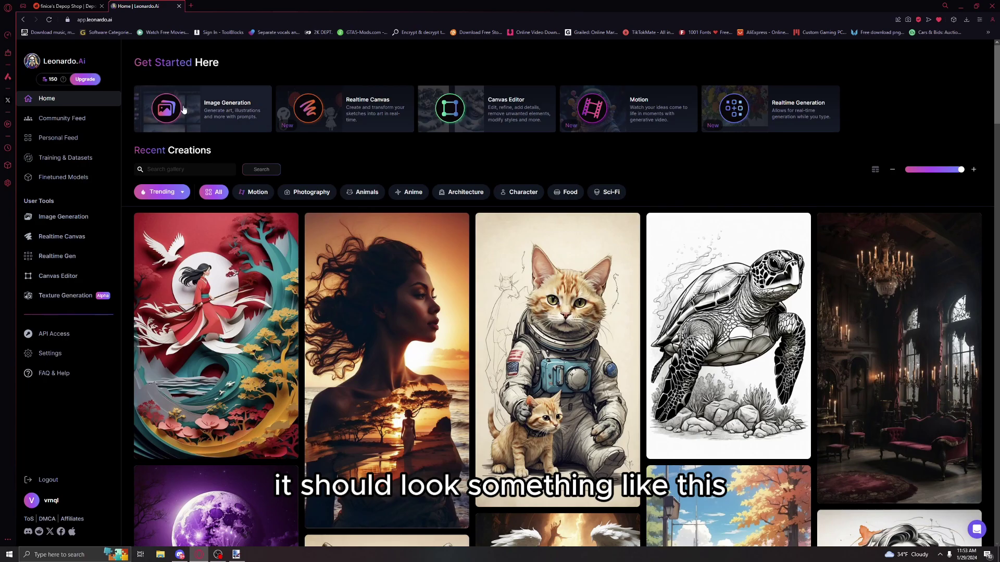
left_click_drag(145, 6, 68, 6)
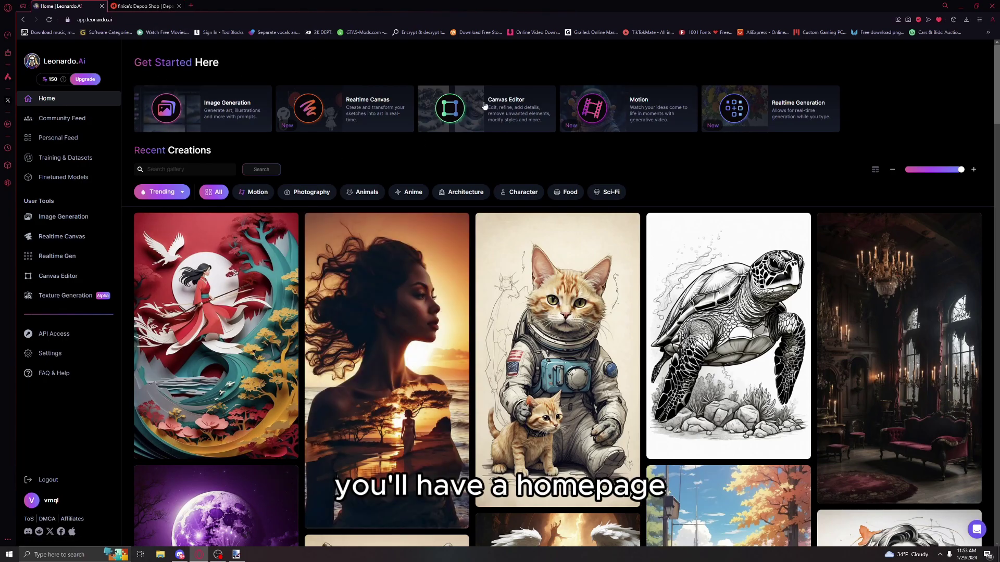
scroll(521, 364, "down", 3)
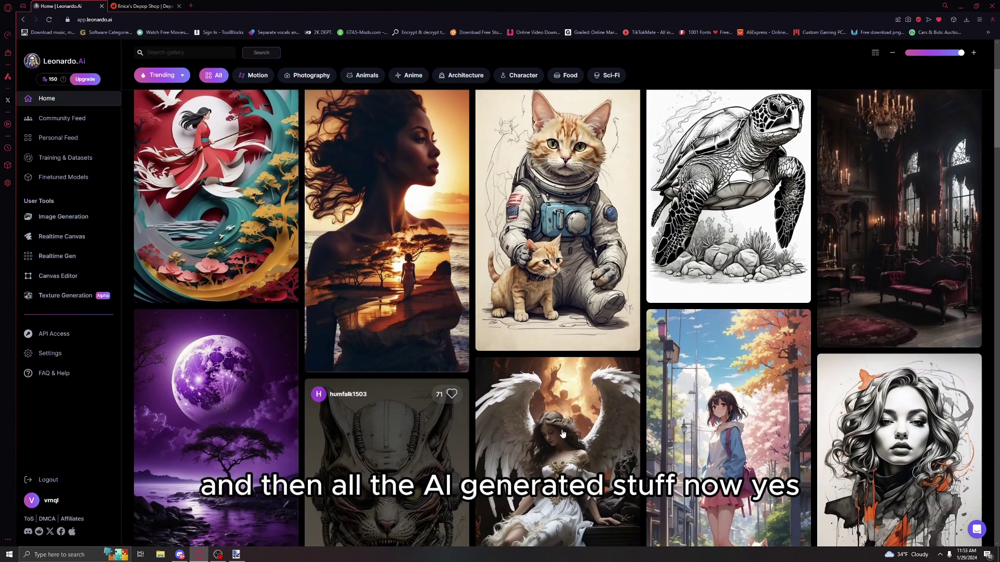
scroll(562, 433, "down", 2)
scroll(803, 377, "up", 5)
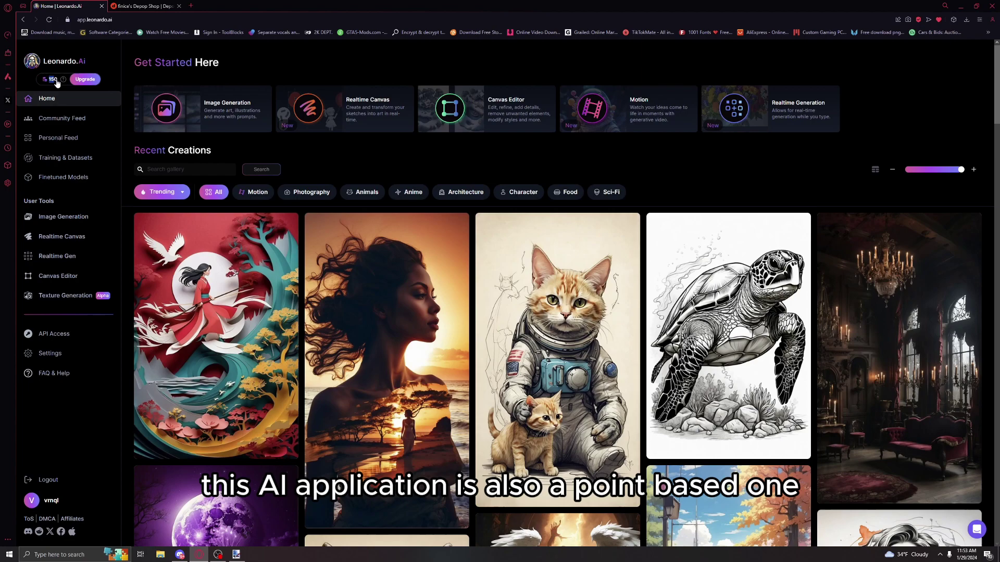
double_click(53, 80)
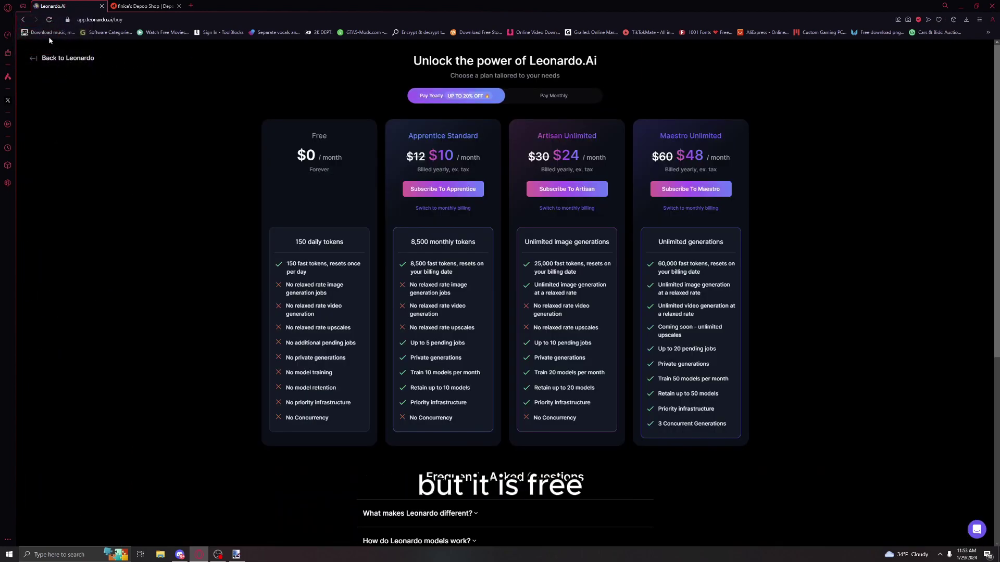
left_click(49, 58)
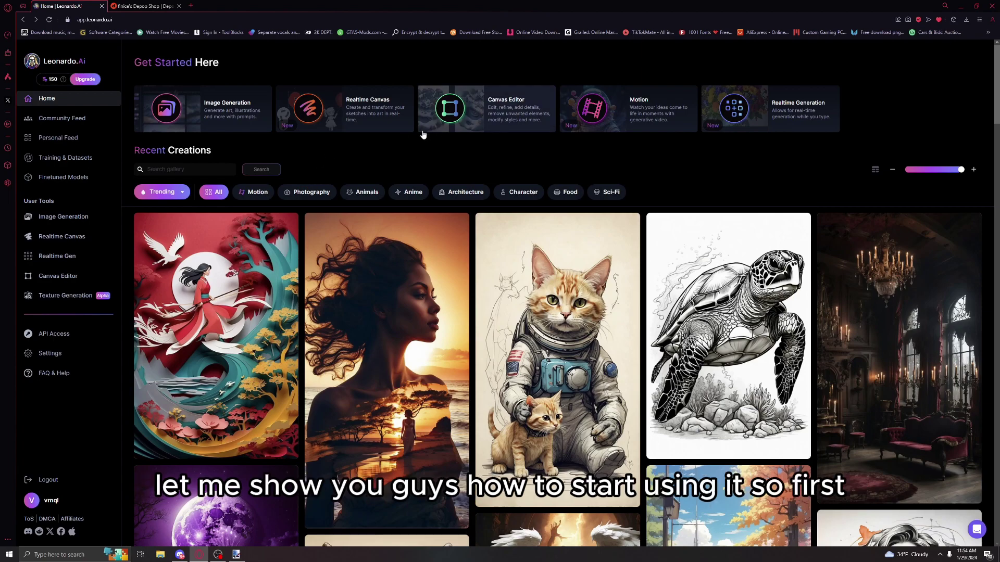
Go to AI Image Generation and delete the existing jeans prompt
left_click(47, 216)
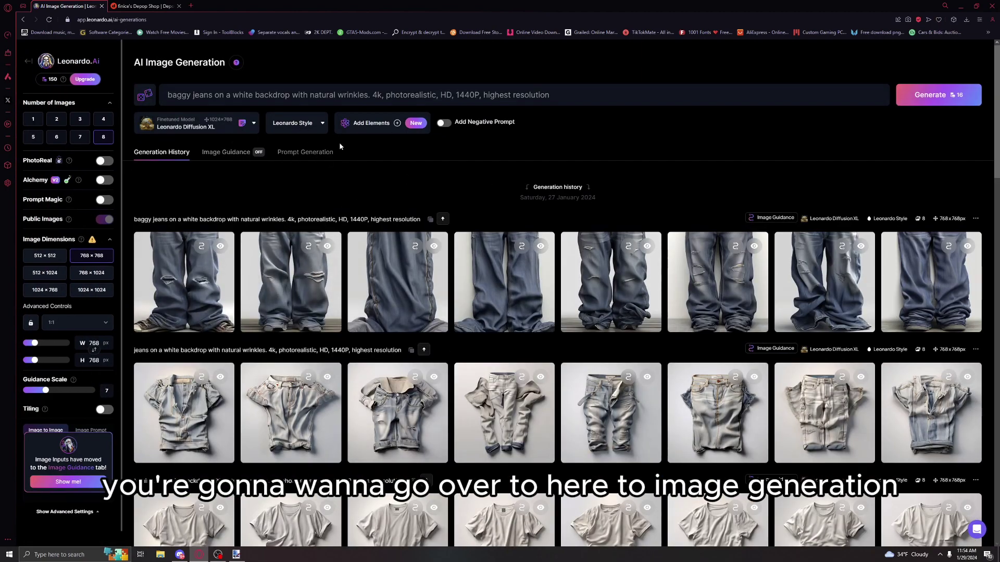
scroll(406, 467, "down", 3)
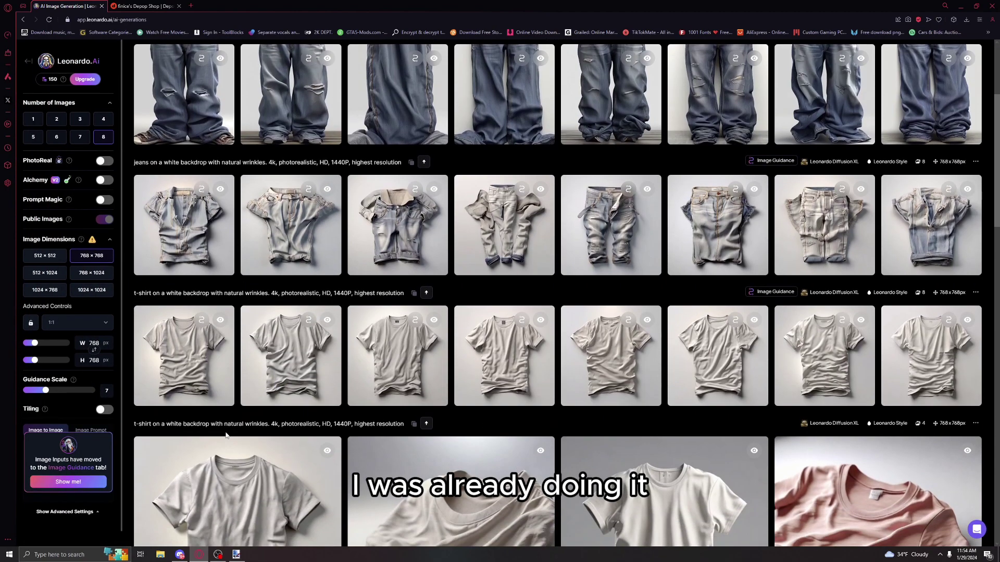
scroll(406, 467, "down", 4)
scroll(503, 434, "up", 7)
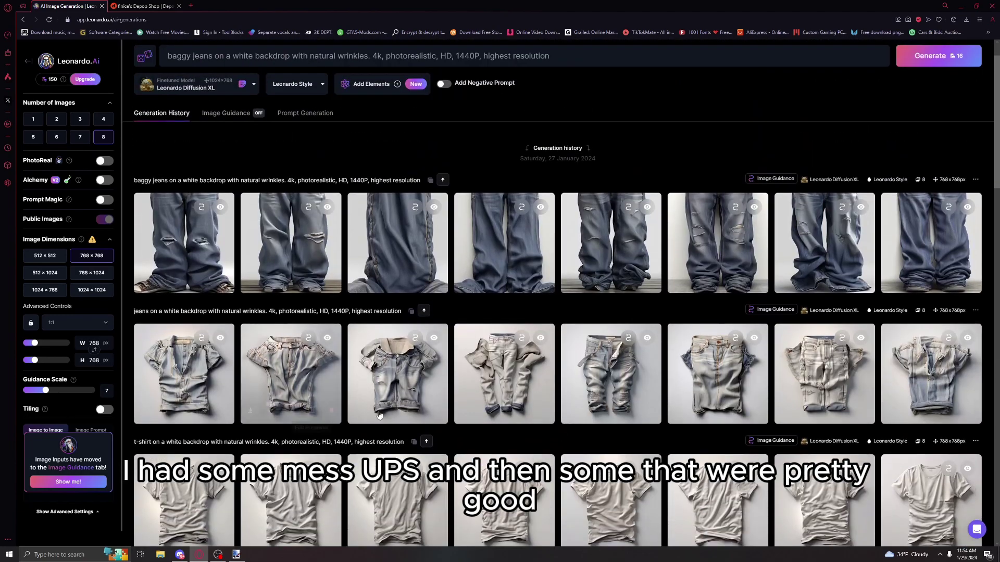
scroll(504, 434, "up", 1)
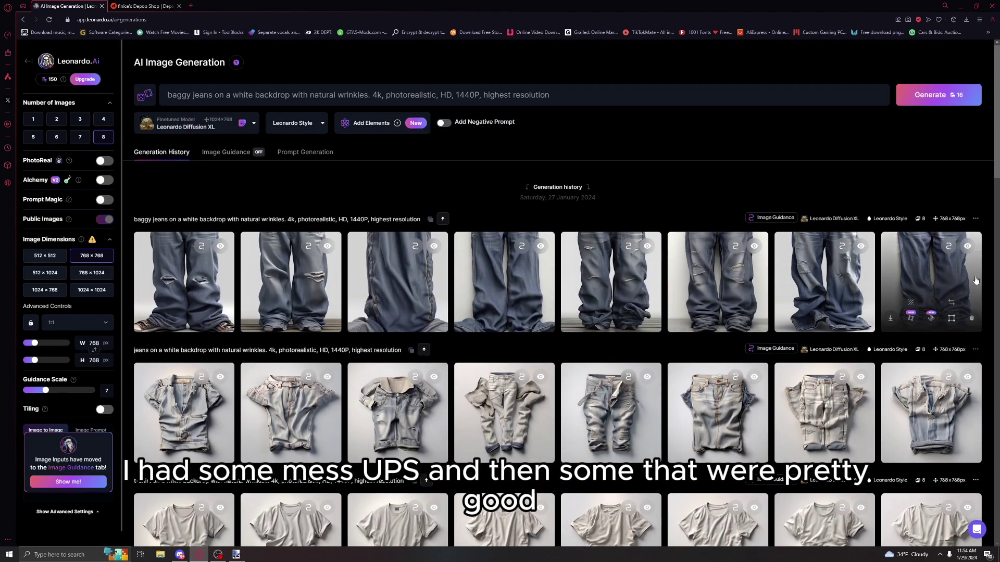
triple_click(256, 99)
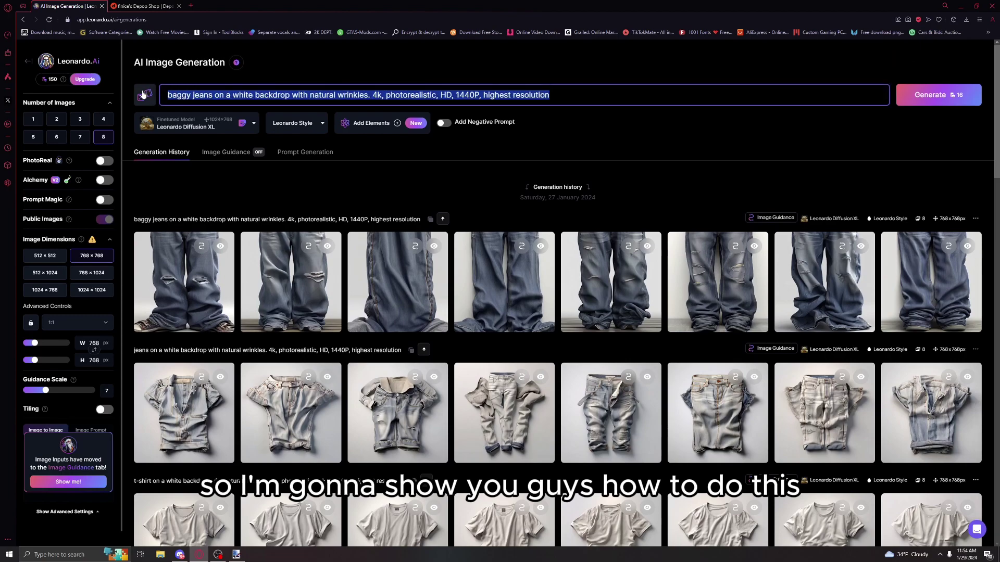
key("BackSpace")
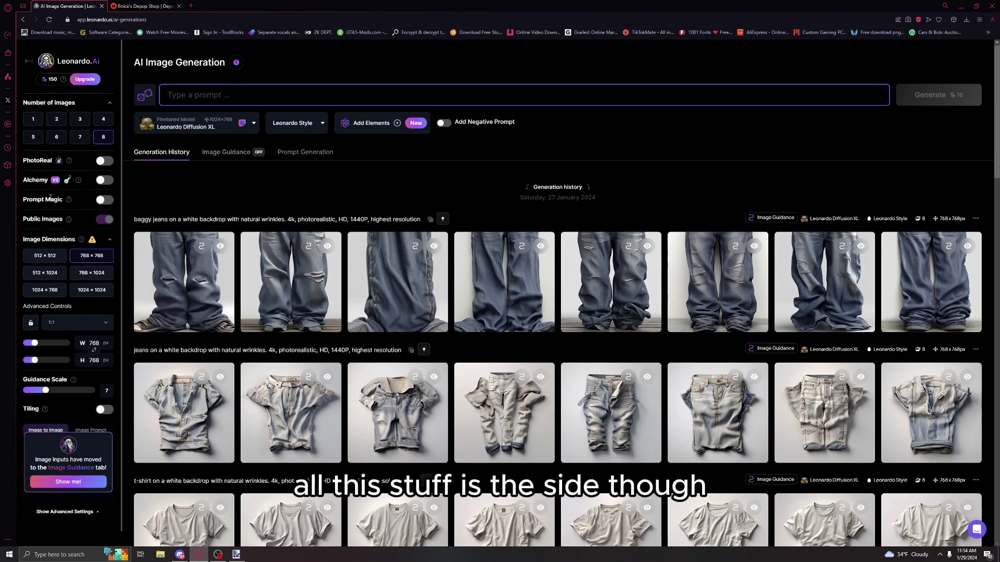
Turn on Image Input under the Image Guidance settings
mouse_move(69, 202)
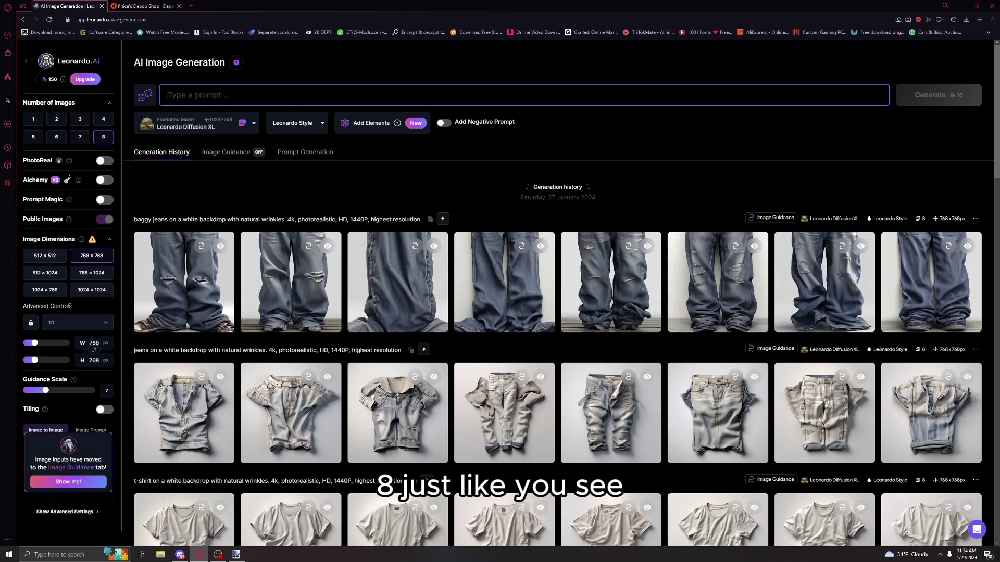
scroll(81, 458, "down", 3)
scroll(81, 459, "up", 3)
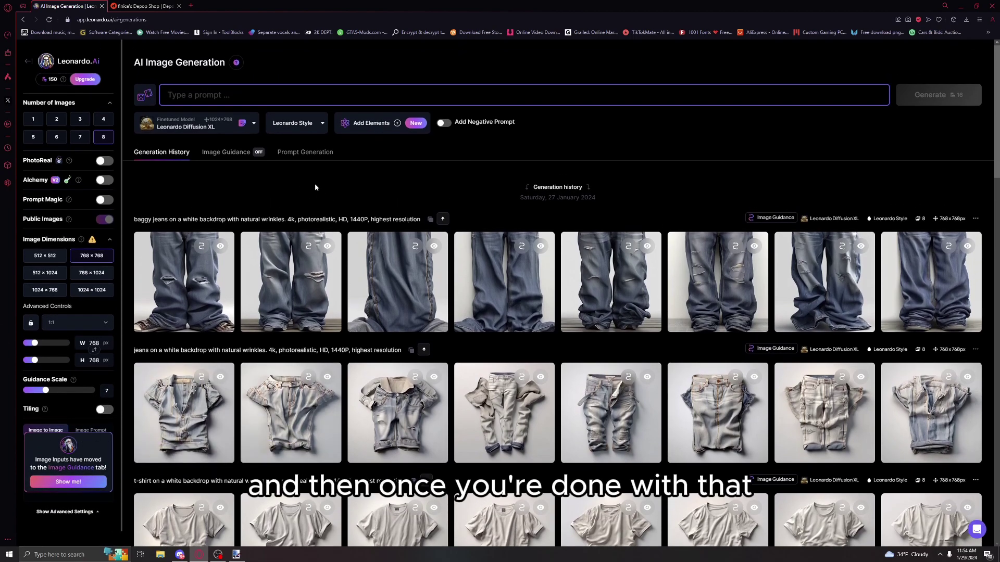
left_click(226, 152)
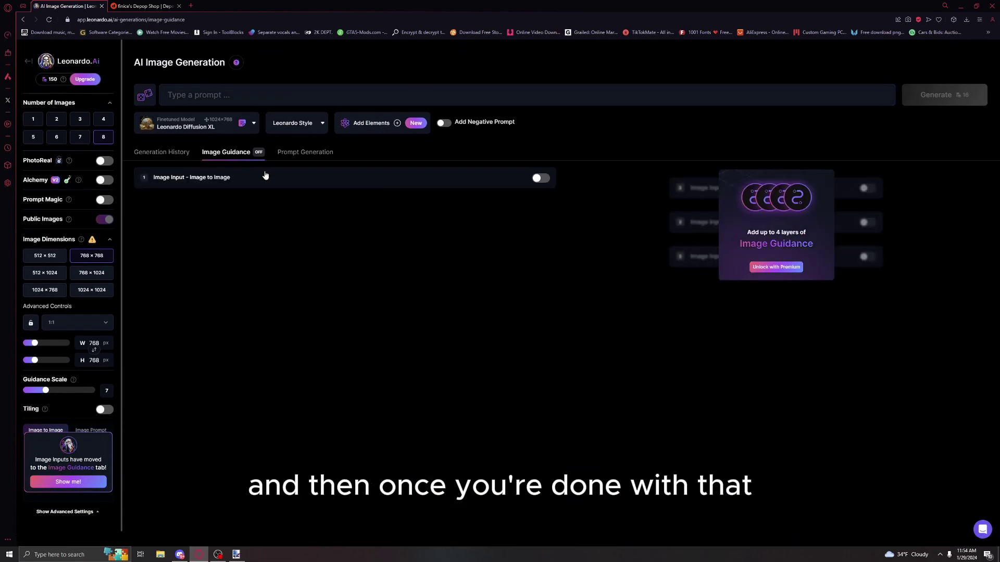
left_click(541, 178)
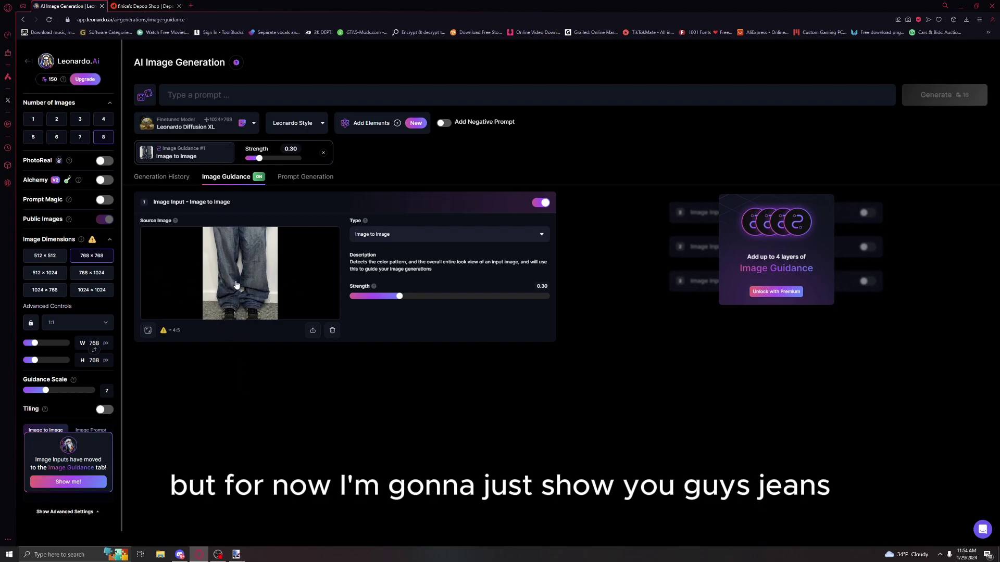
On the Depop shop page, find and open the Airwalk Men's Navy Jeans listing
left_click(143, 6)
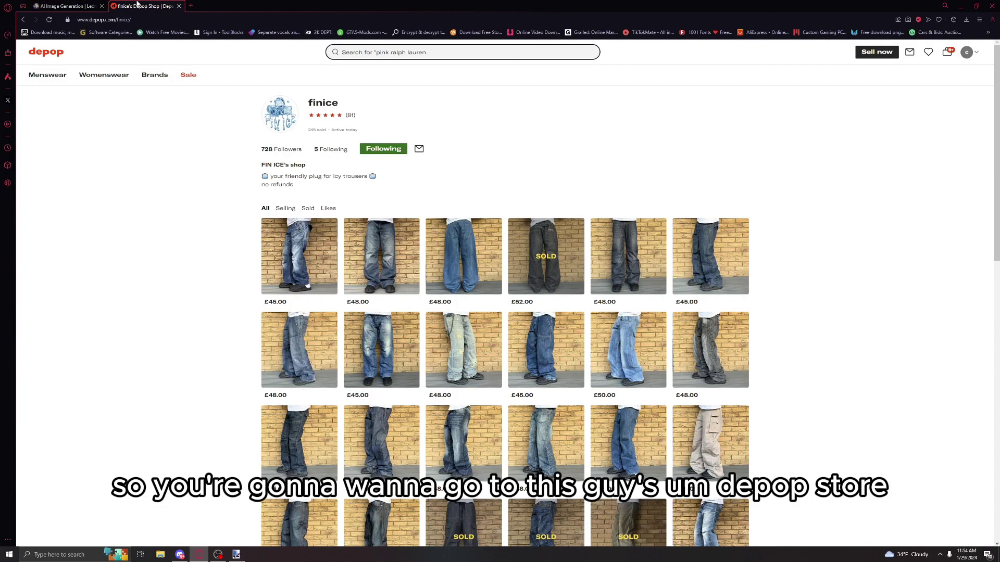
scroll(241, 377, "down", 1)
scroll(241, 377, "down", 2)
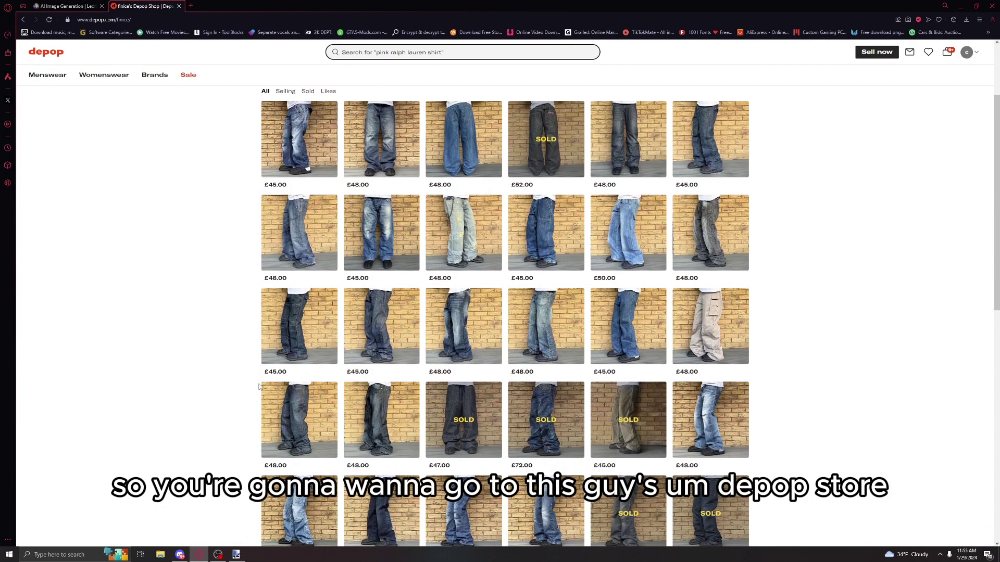
scroll(258, 372, "up", 3)
scroll(238, 312, "down", 5)
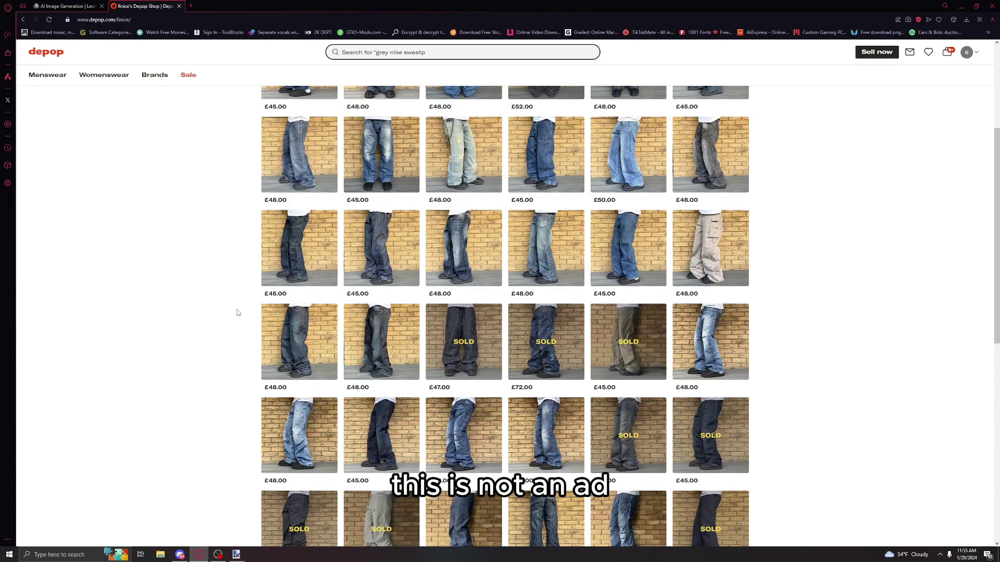
scroll(237, 312, "down", 2)
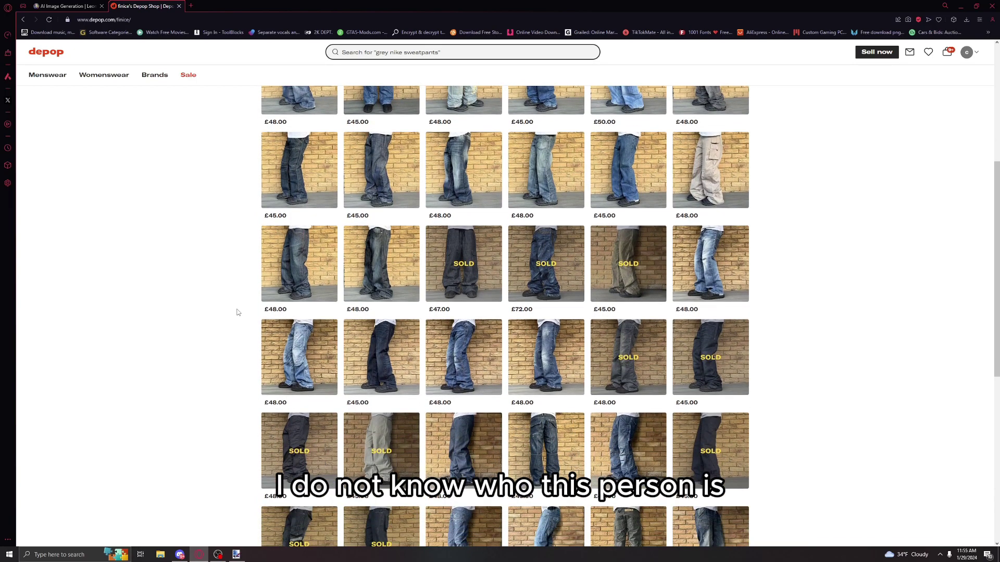
scroll(237, 312, "down", 1)
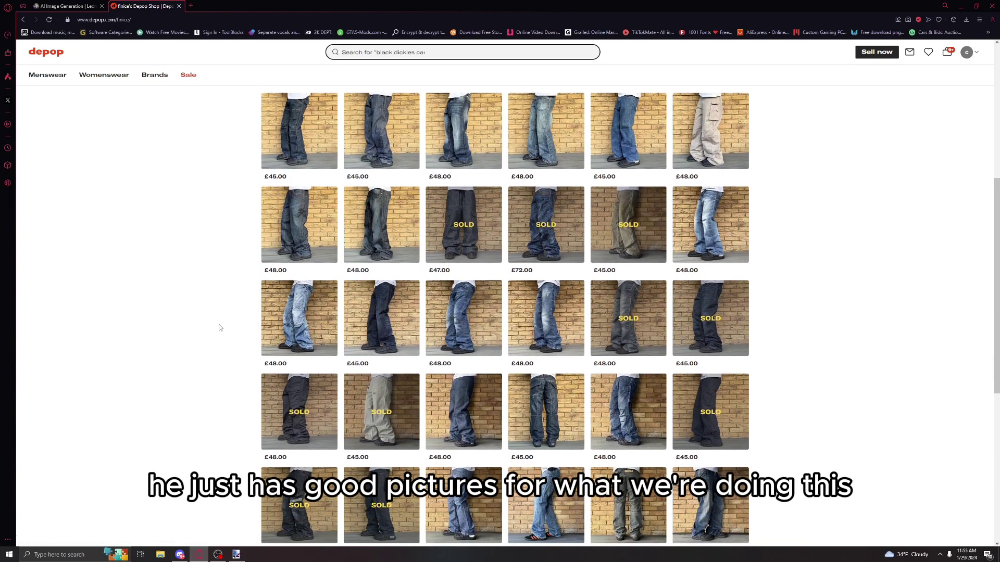
scroll(224, 320, "down", 1)
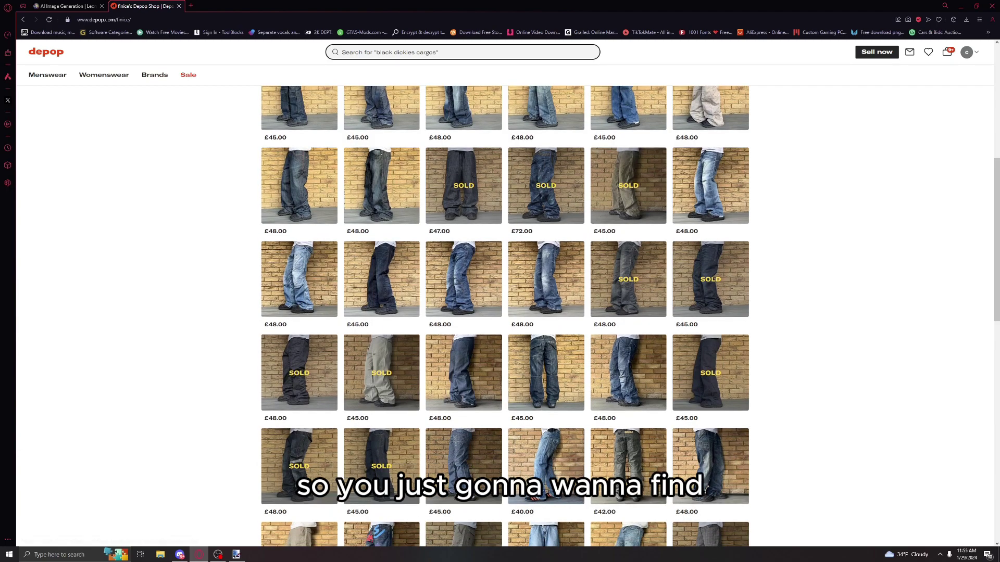
scroll(227, 463, "down", 5)
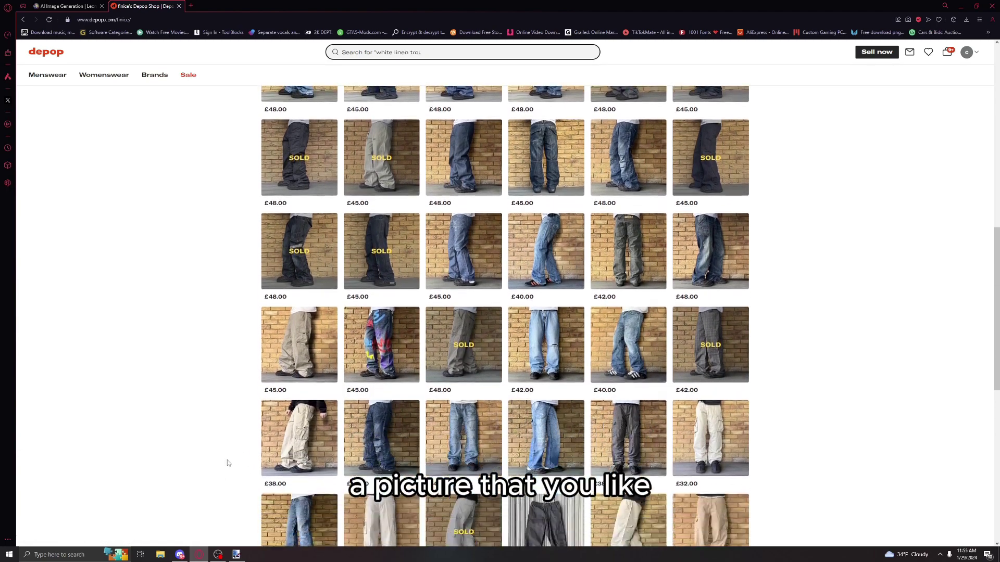
scroll(227, 463, "down", 1)
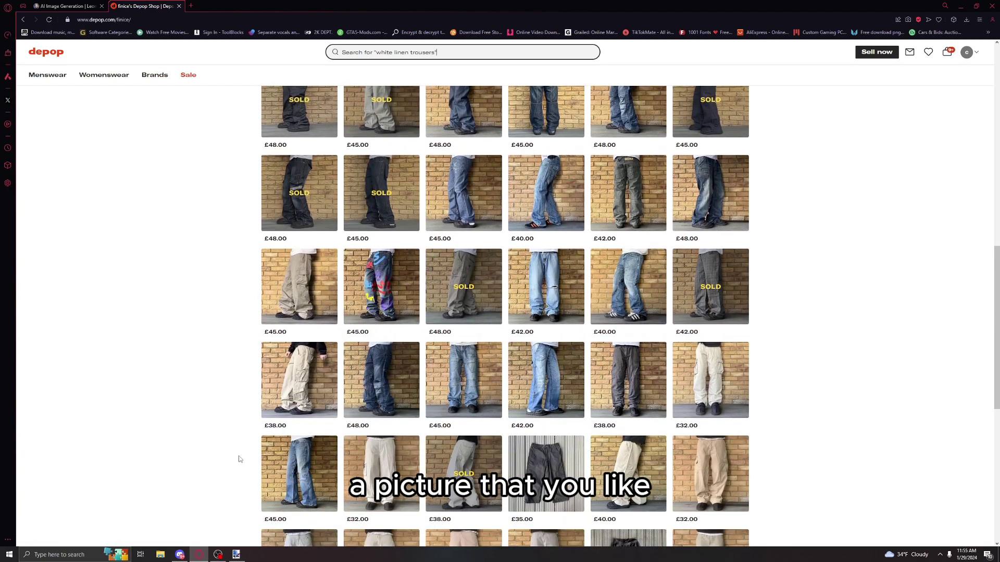
left_click(458, 377)
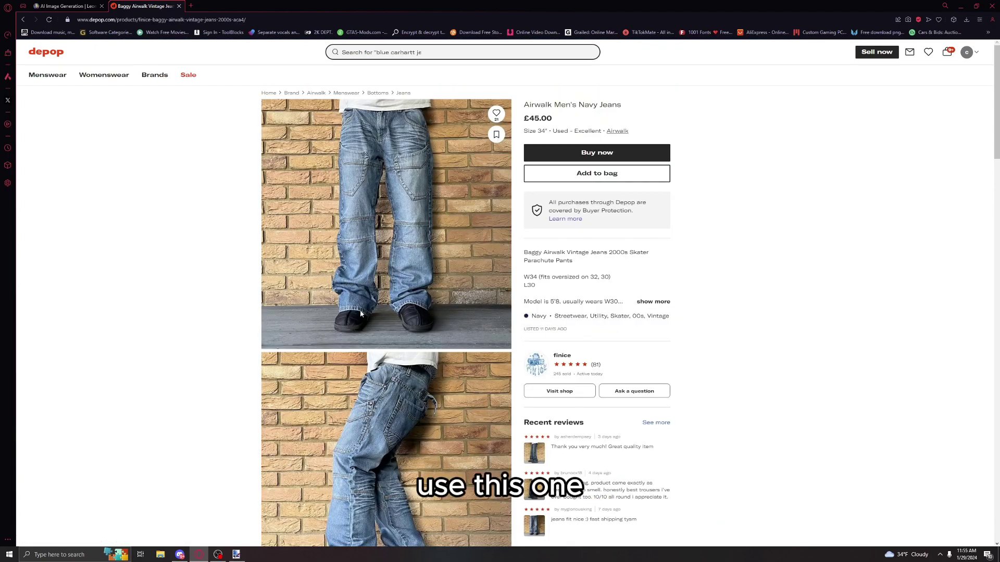
Copy the listing's first product photo
right_click(406, 278)
left_click(443, 304)
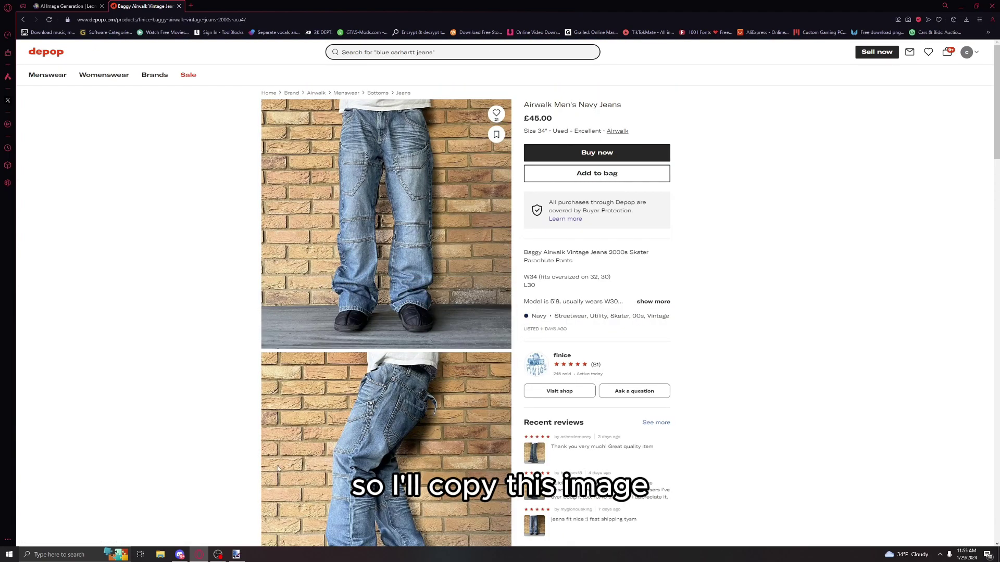
left_click(236, 555)
Paste the jeans photo into a new 1280×1280 canvas and copy the lower legs and shoes
key("ctrl+n")
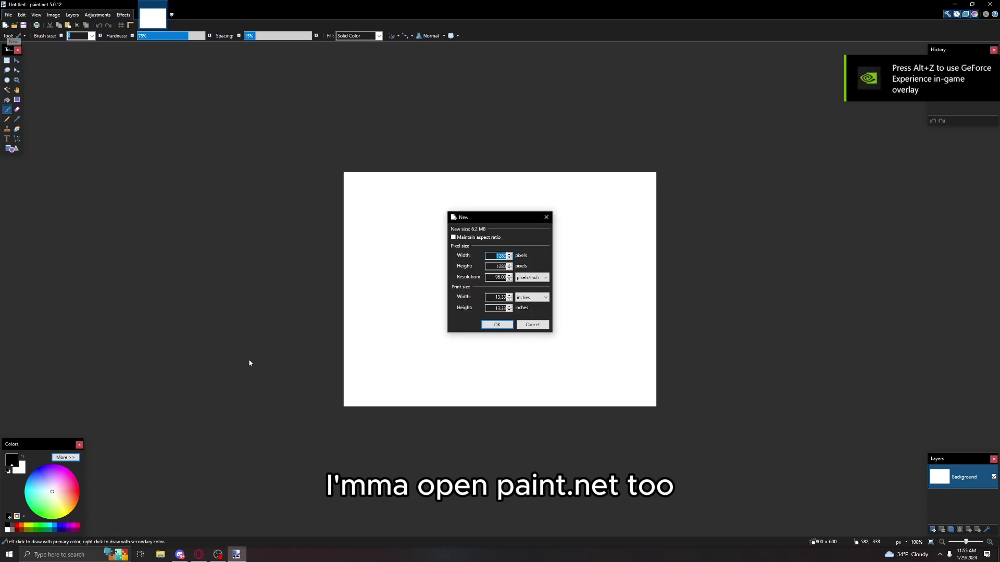
left_click(491, 324)
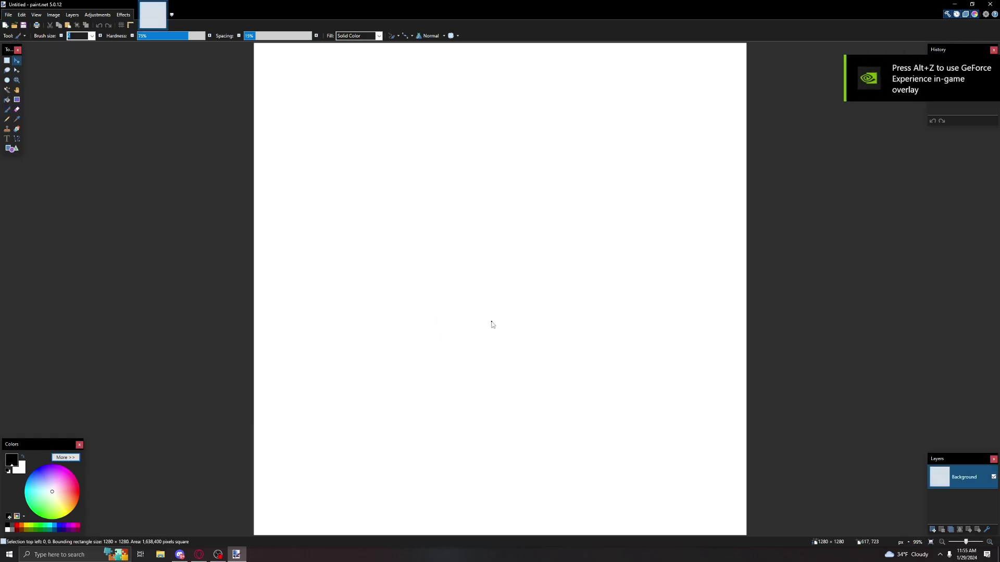
key("ctrl+v")
left_click(7, 61)
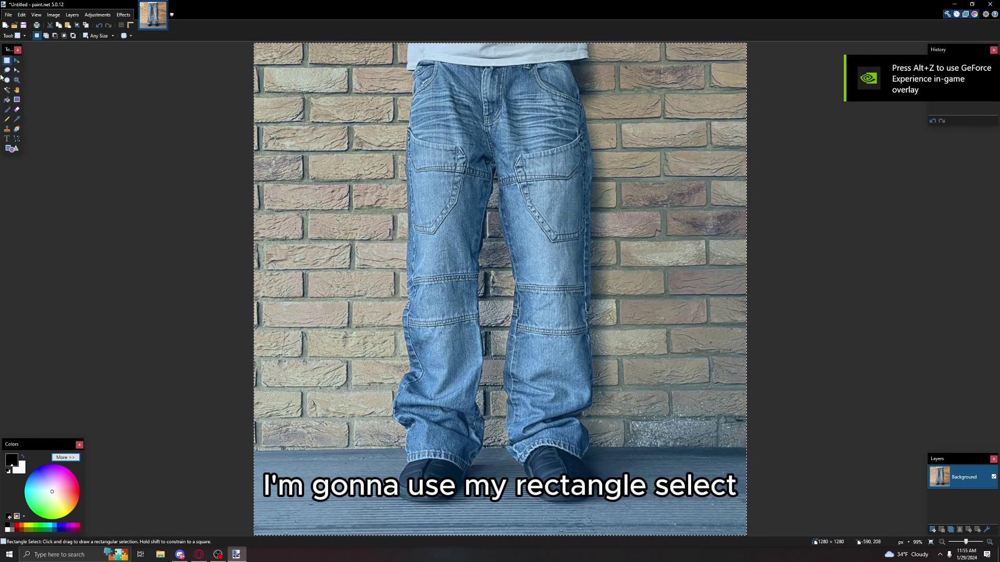
left_click(340, 329)
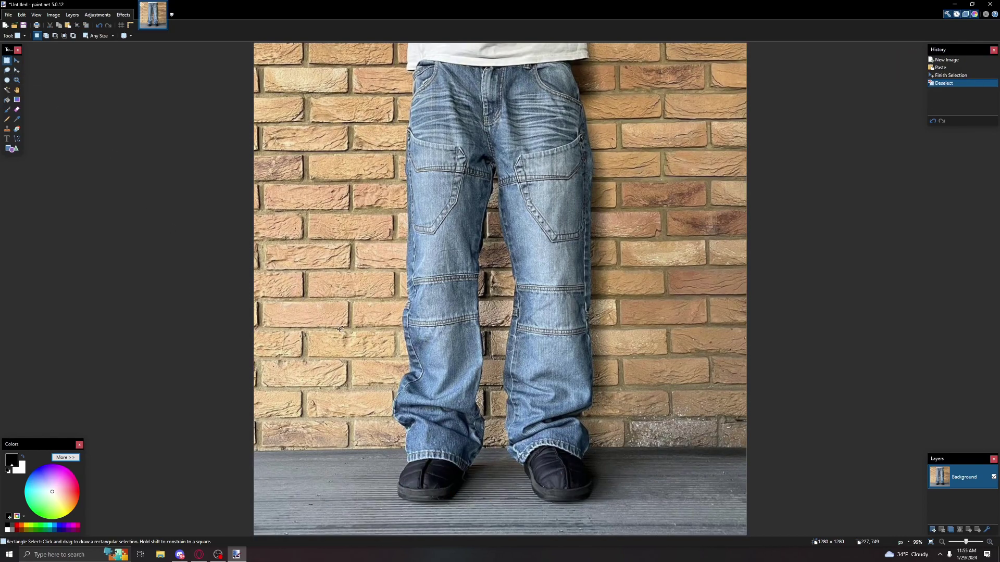
left_click_drag(363, 325, 633, 523)
key("ctrl+c")
Paste the crop into a new 701×514 image, save it as wrinkle PNG, and close paint.net
key("ctrl+n")
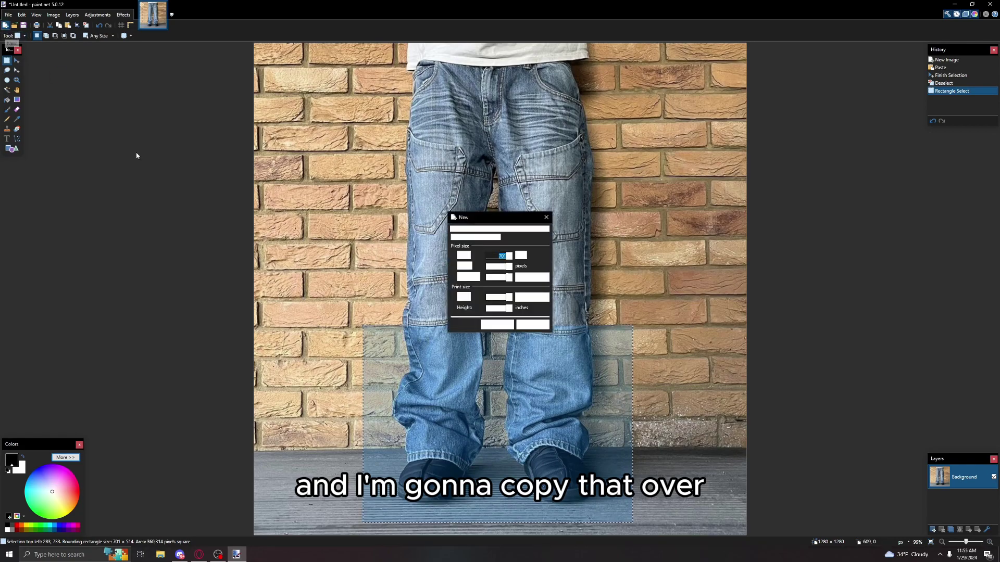
left_click(501, 327)
key("ctrl+v")
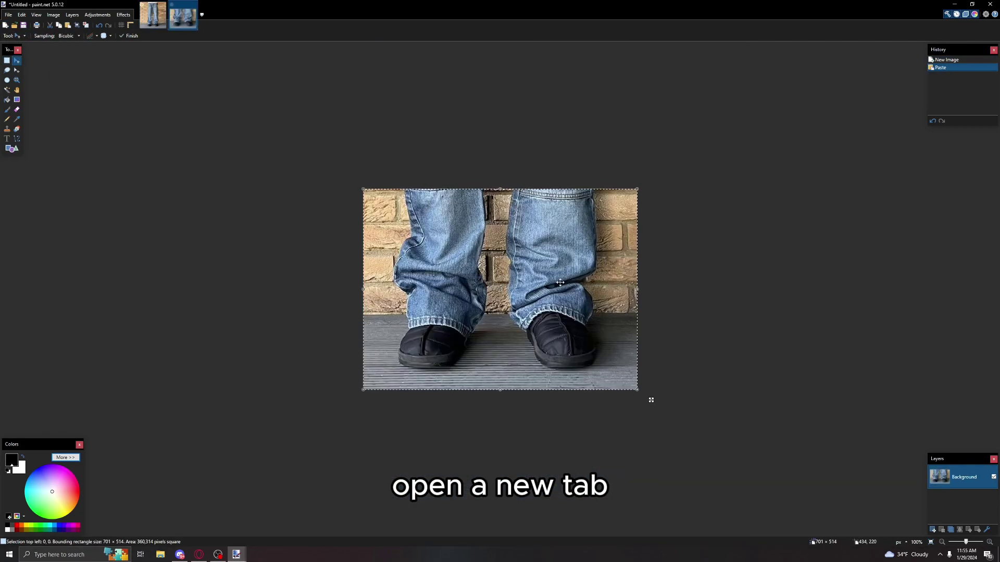
left_click(8, 15)
left_click(33, 74)
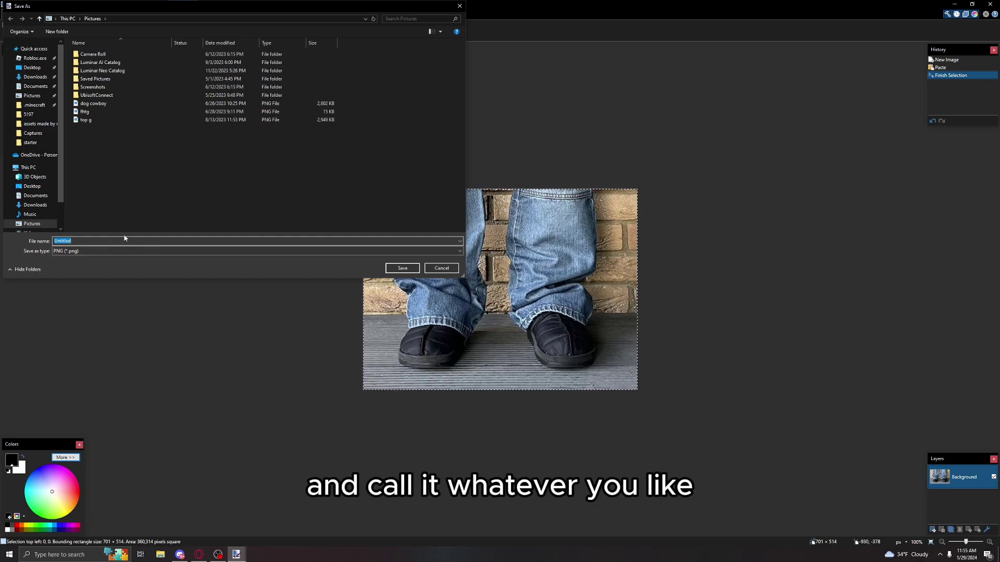
type("wrinkle")
key("Return")
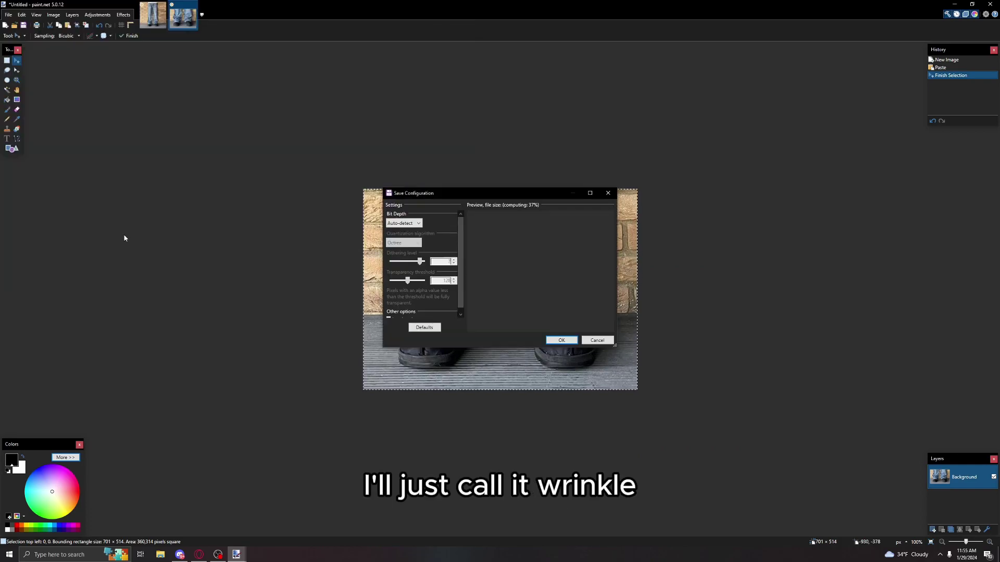
key("Return")
key("alt+F4")
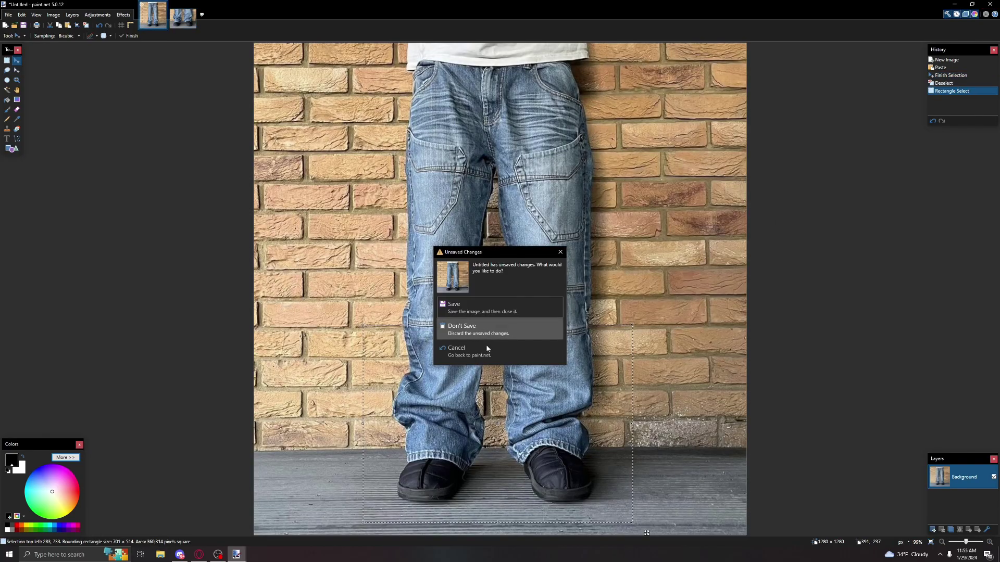
left_click(487, 338)
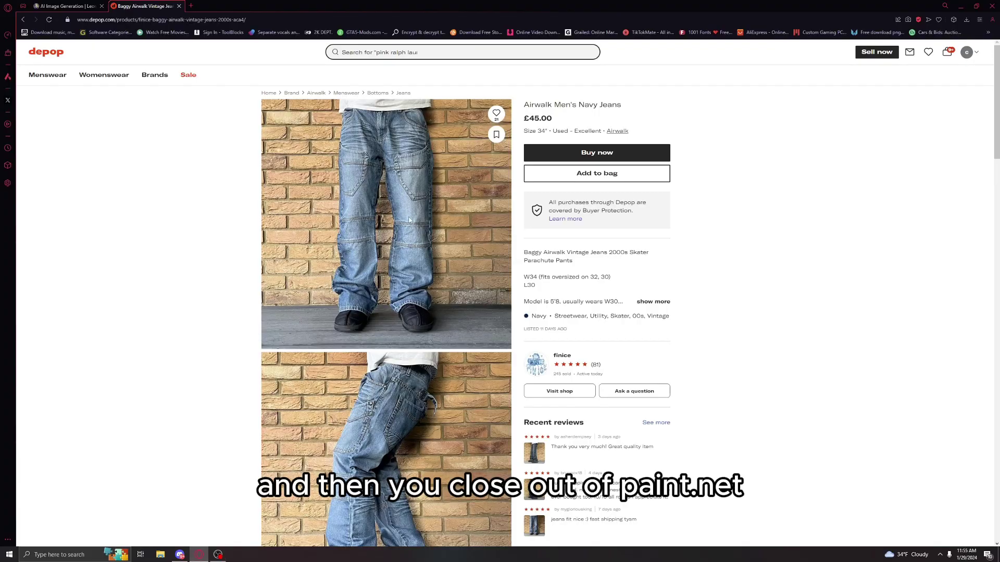
Upload wrinkle.png as the Image to Image source, then show Generation History
left_click(54, 6)
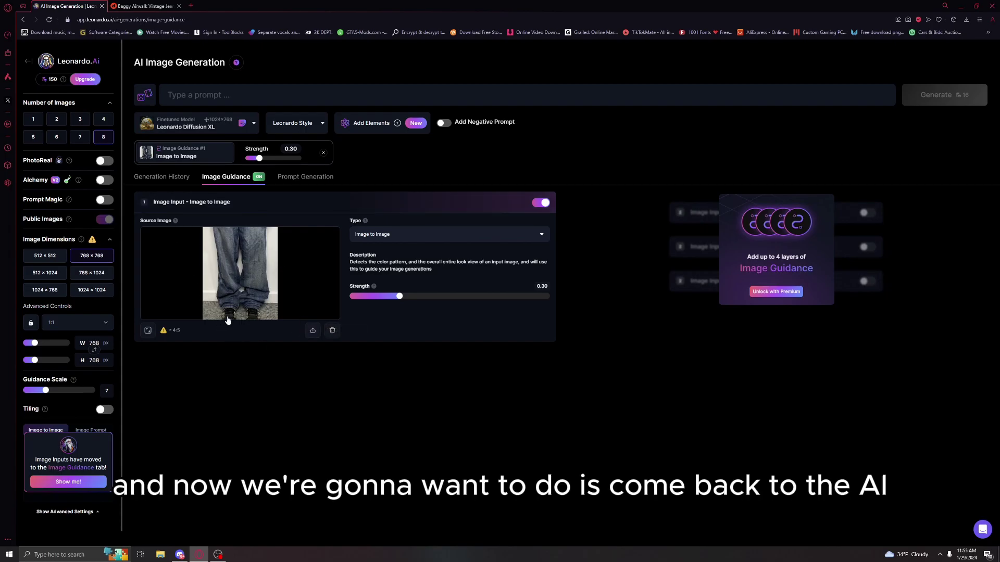
left_click(312, 330)
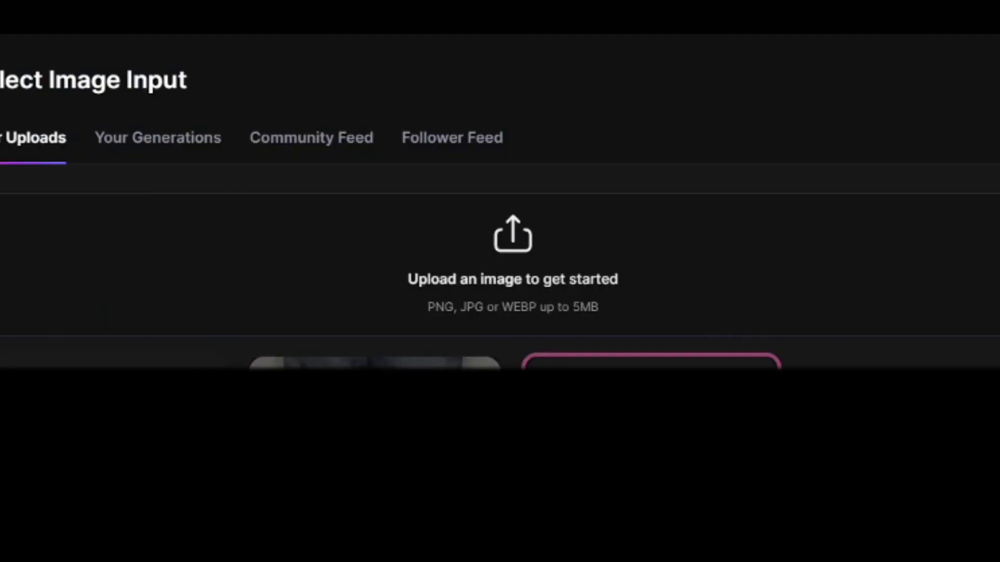
left_click(400, 263)
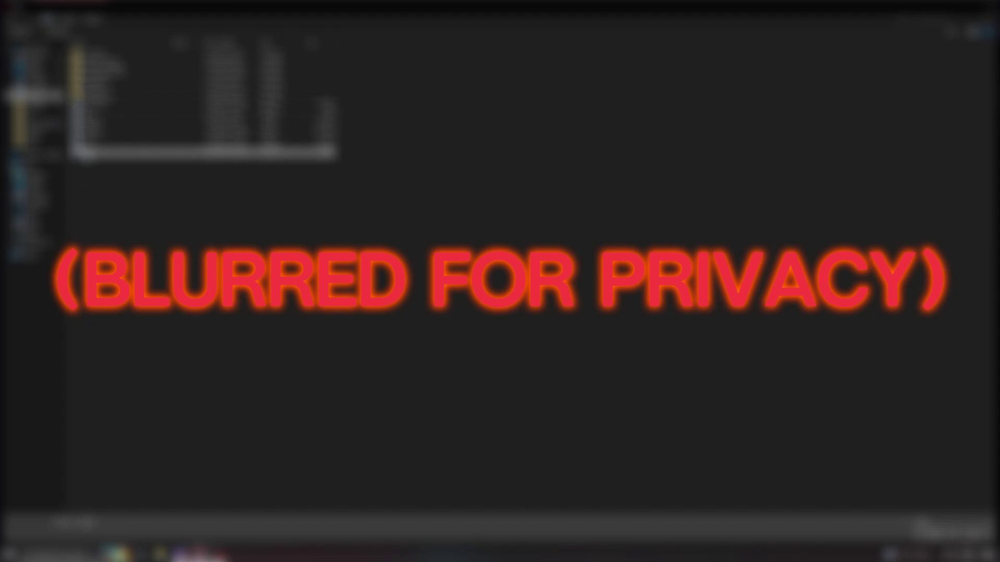
double_click(109, 153)
left_click(451, 250)
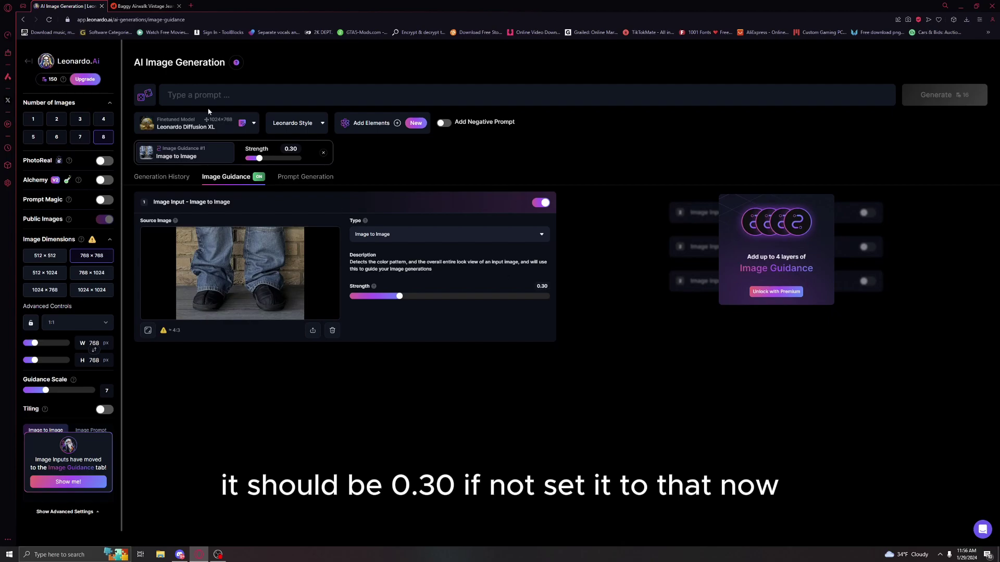
left_click(158, 176)
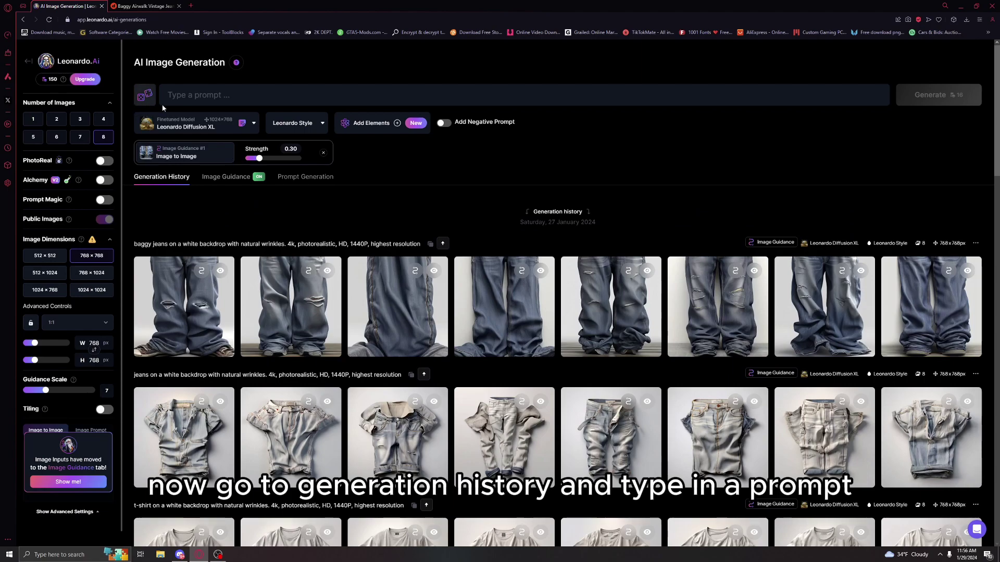
Enter the prompt 'Baggy jeans with wrinkles, 4k, high resolution, realistic, 1440p'
left_click(194, 96)
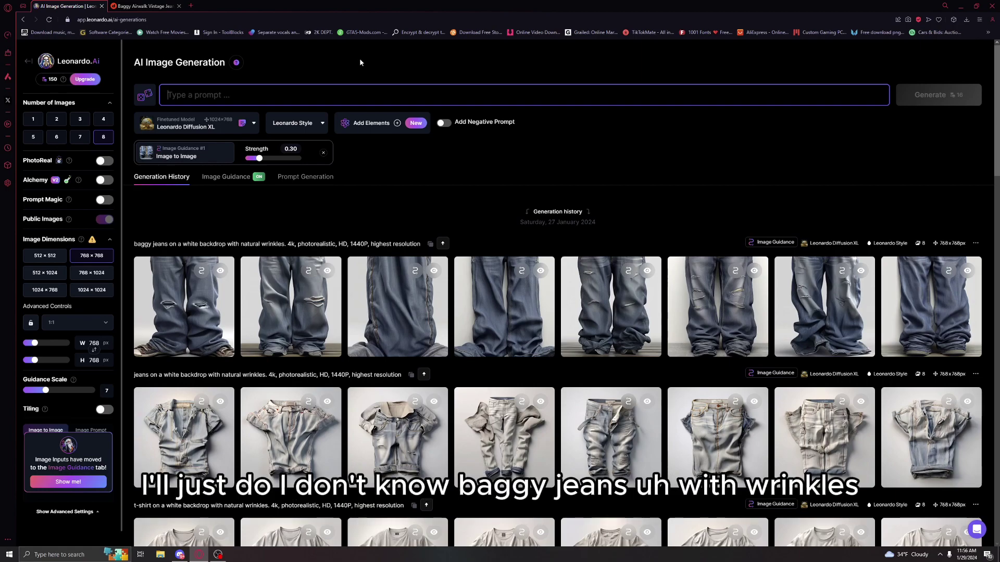
type("Bag")
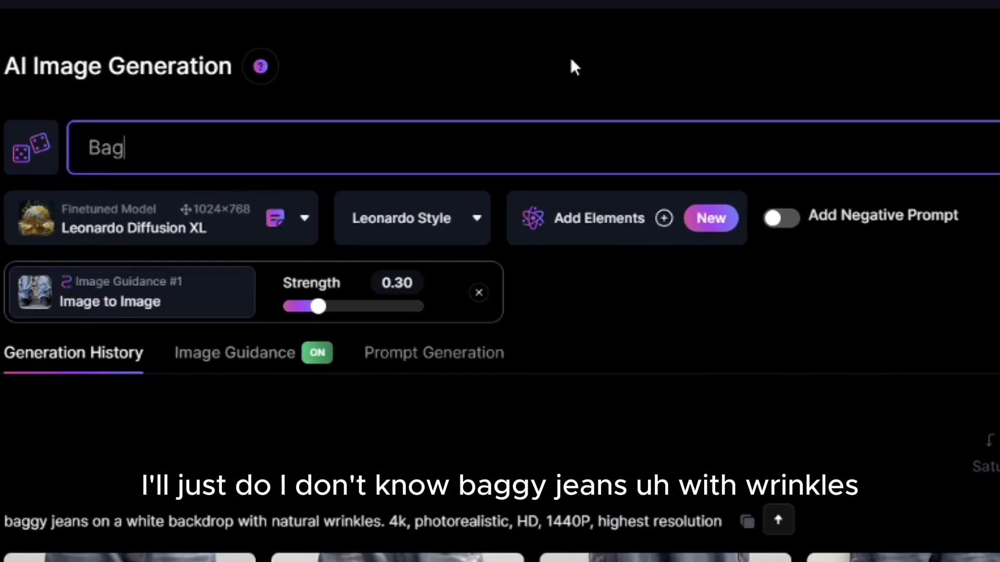
type("gy jeans with")
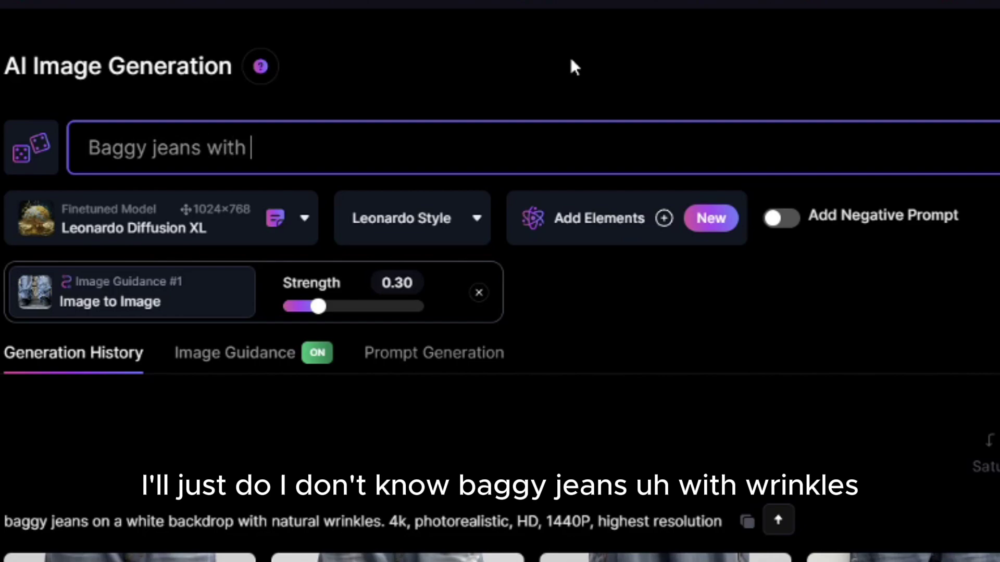
type(" wrinkles, 4k")
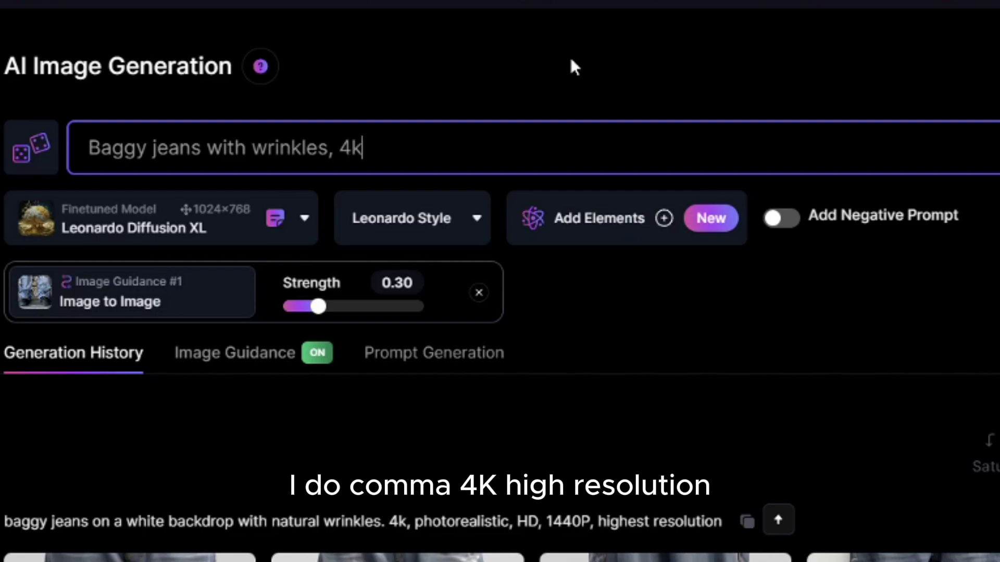
type(", high res")
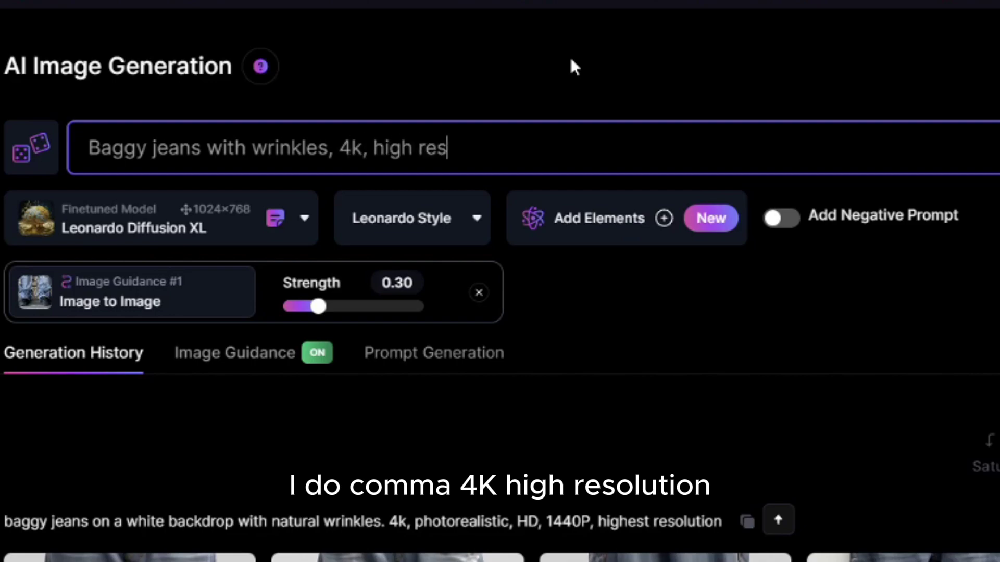
type("olution")
key("BackSpace")
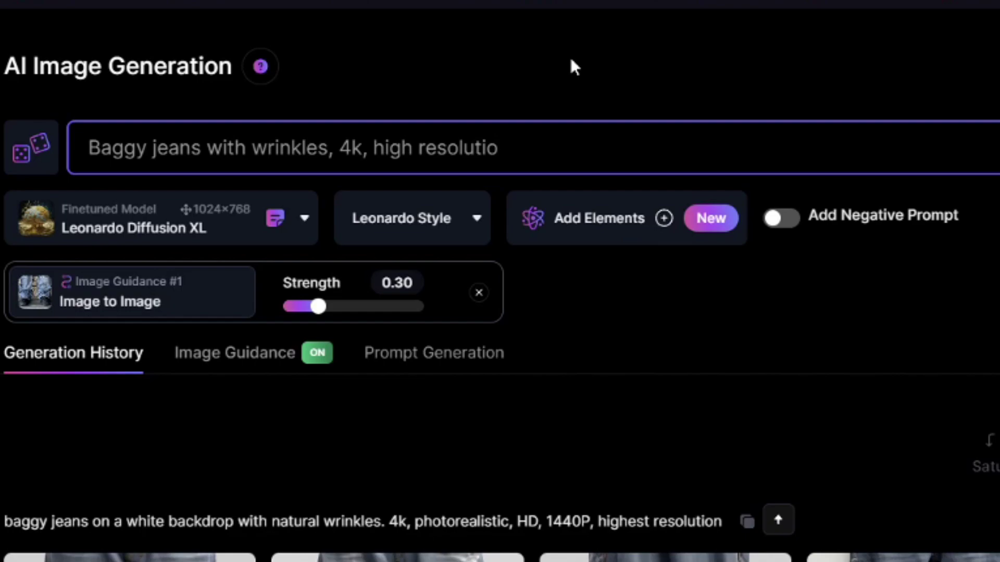
type("n, real")
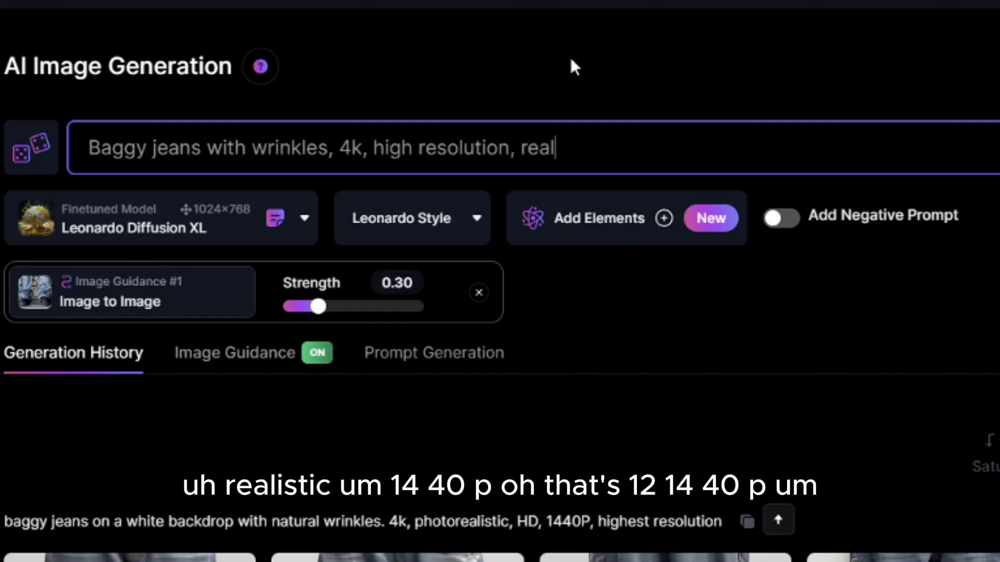
type("istic, 12")
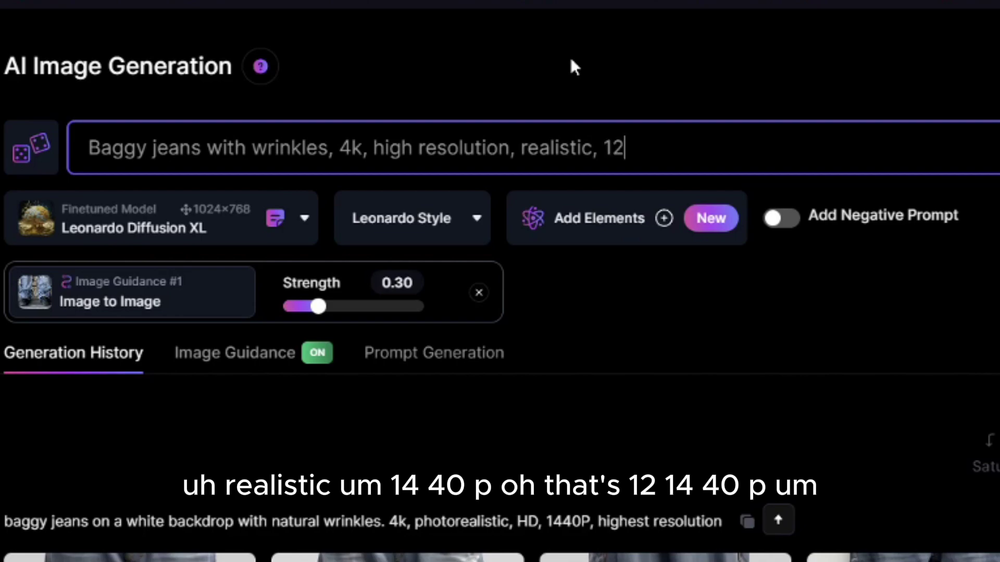
type("20p,")
key("BackSpace")
key("BackSpace")
key("BackSpace")
key("BackSpace")
key("BackSpace")
type("440p")
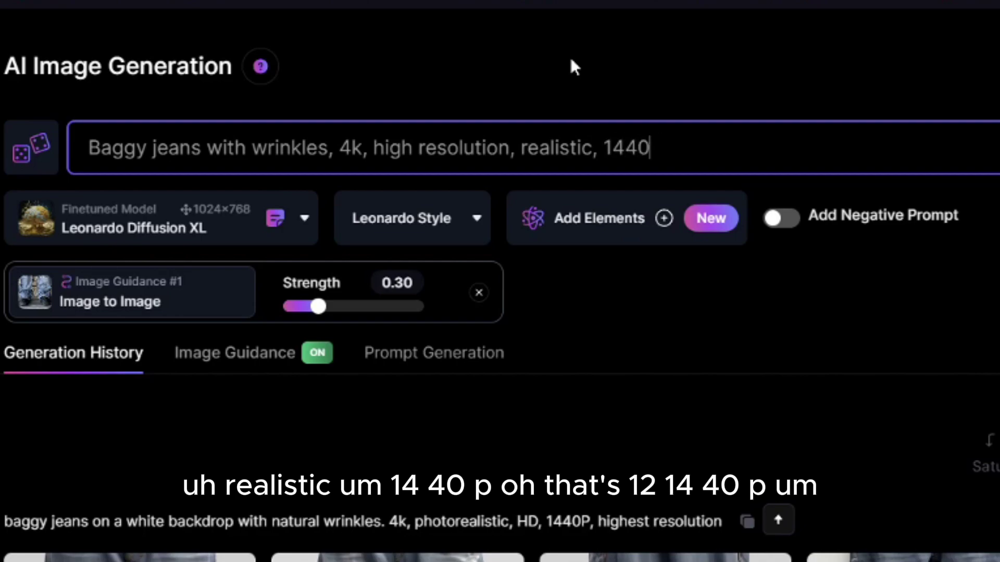
type(",")
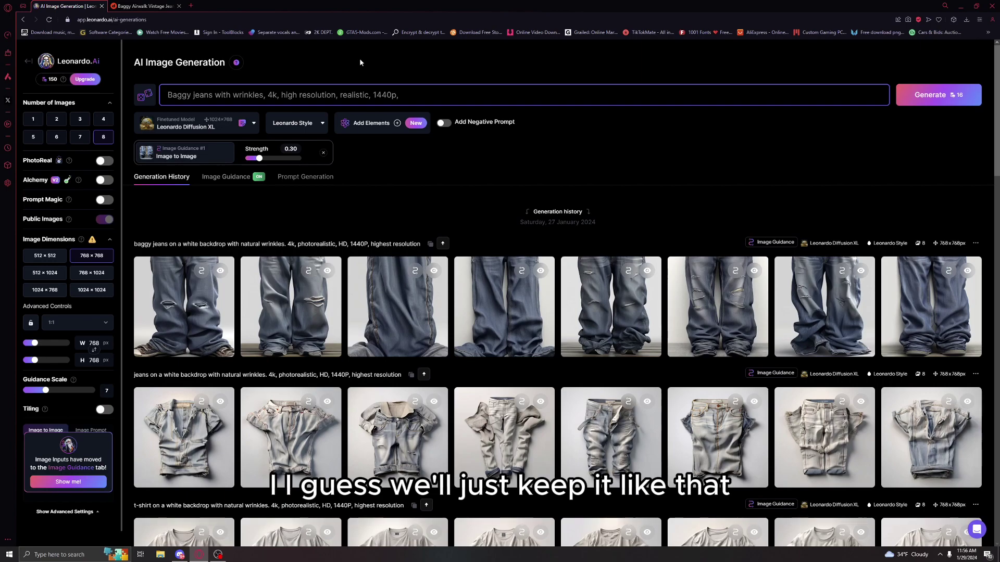
key("BackSpace")
key("BackSpace")
left_click(391, 212)
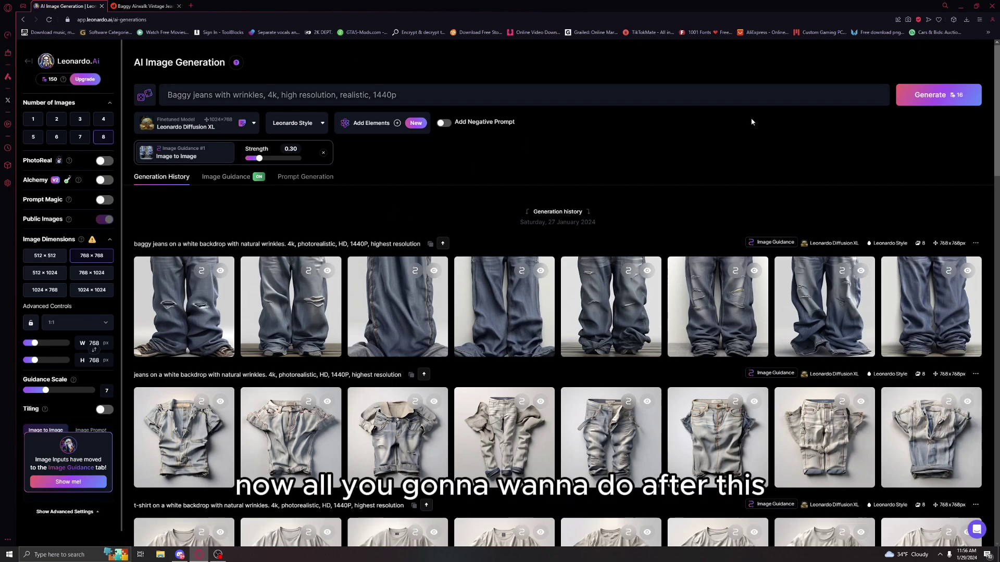
Generate a new batch of eight baggy jeans images
left_click(922, 96)
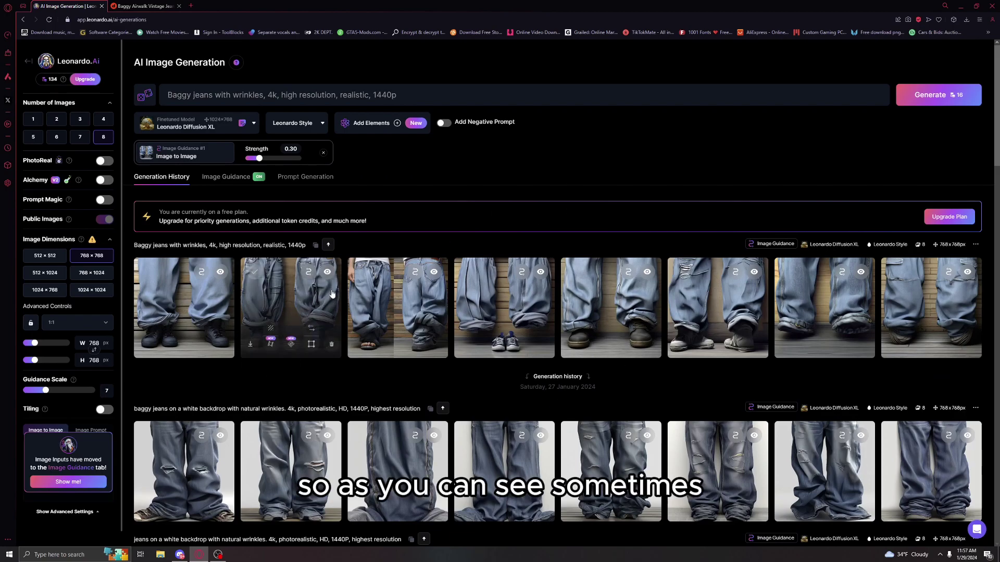
left_click(211, 178)
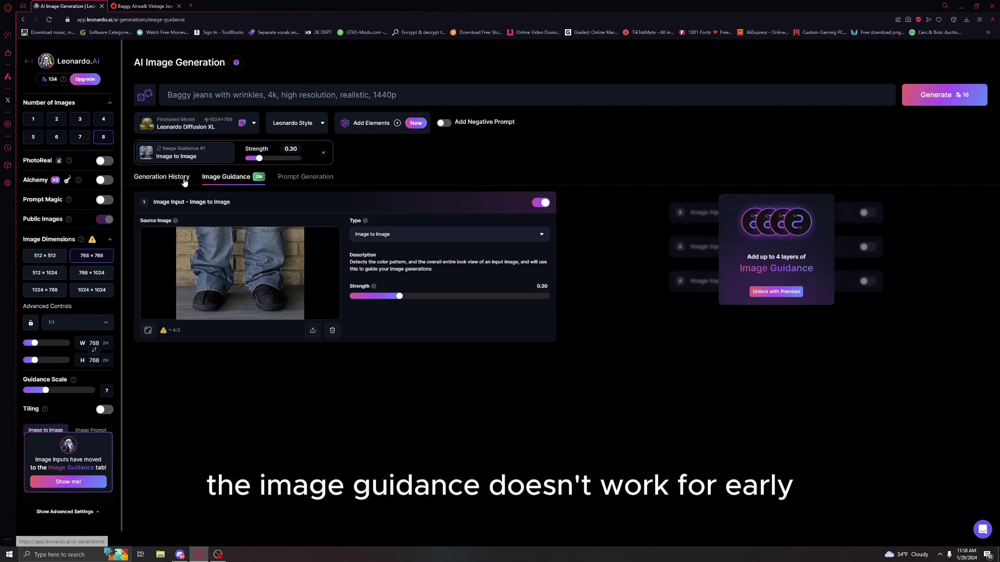
left_click(161, 177)
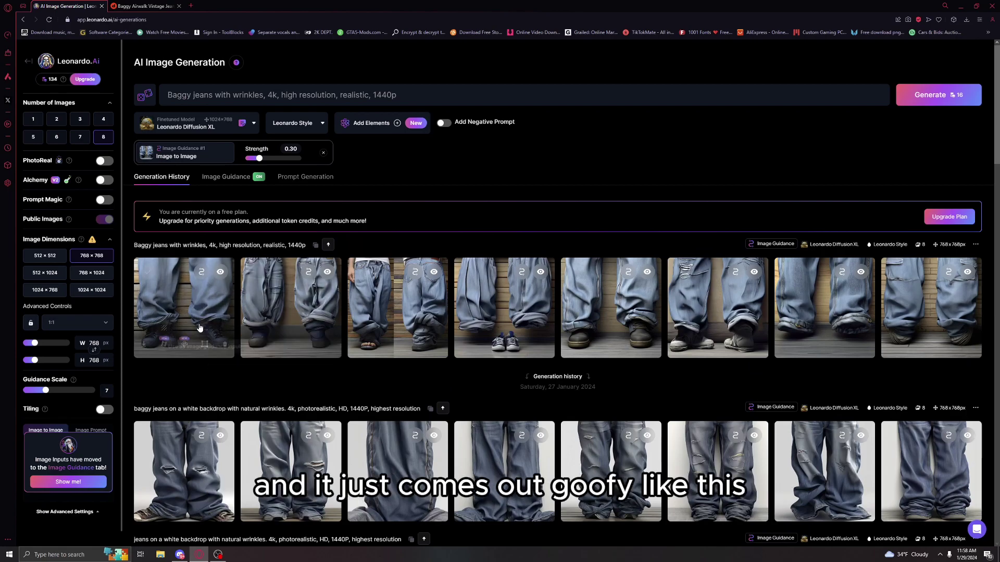
Preview several results and bring up copy options for the jeans-over-boots image
left_click(487, 323)
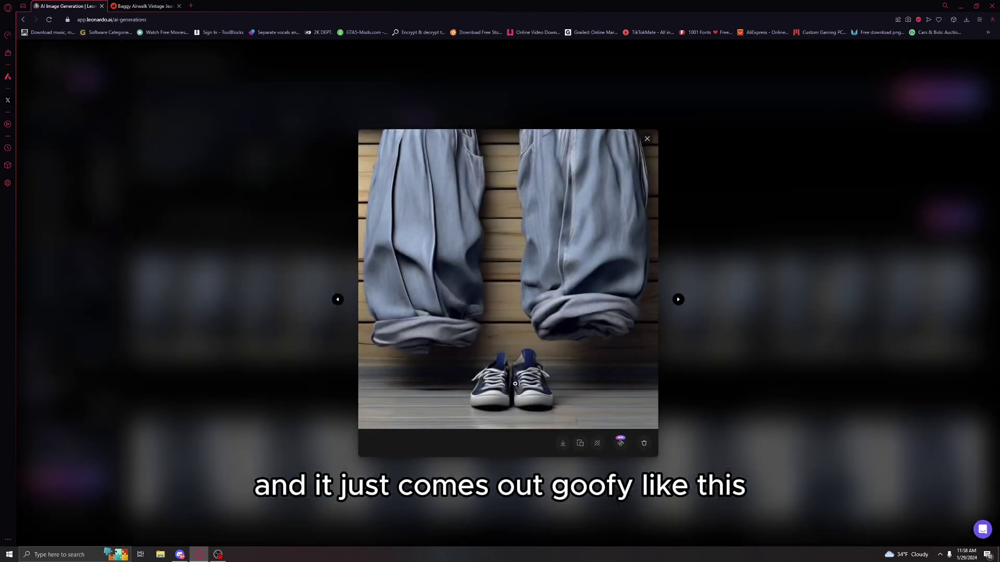
key("Escape")
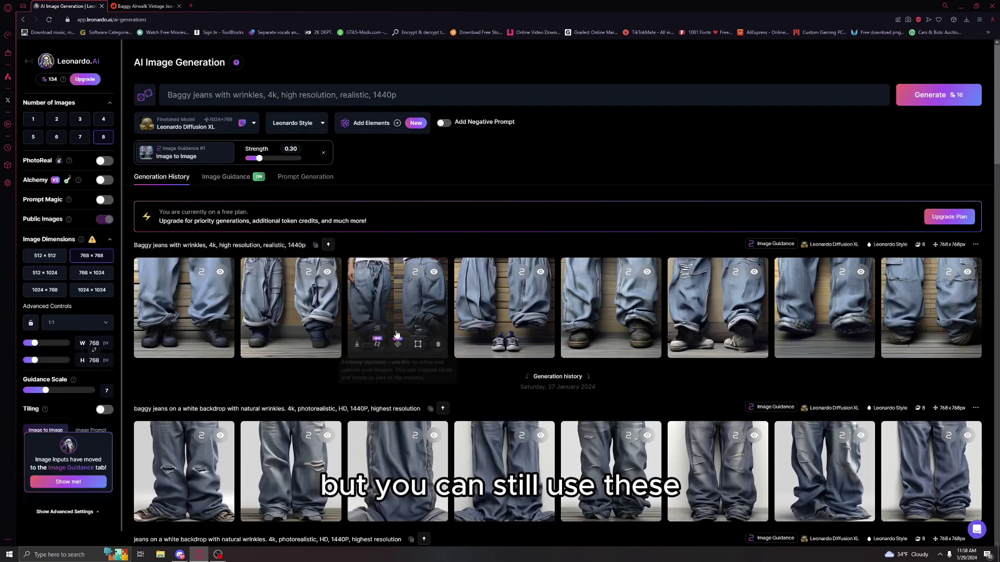
left_click(417, 321)
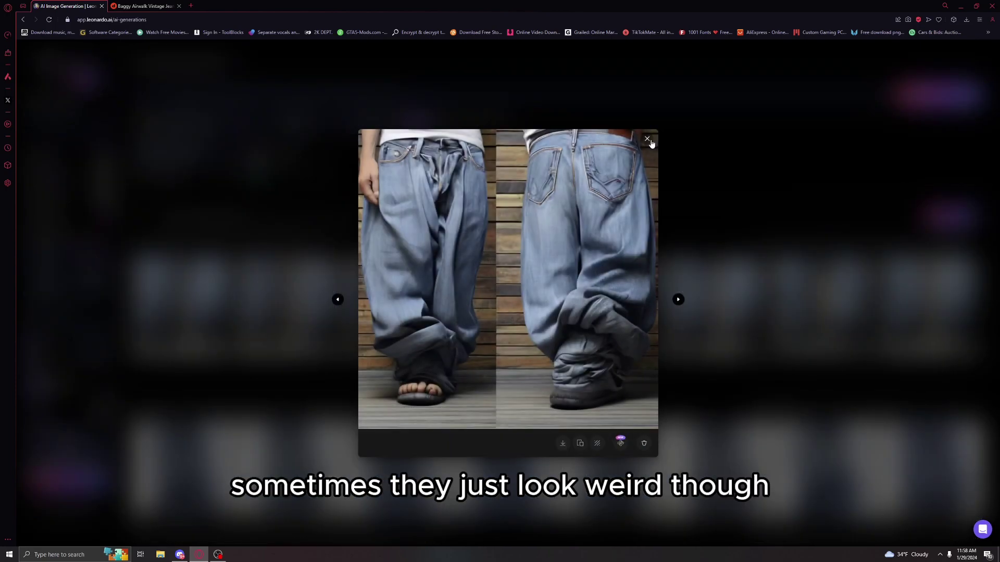
left_click(655, 138)
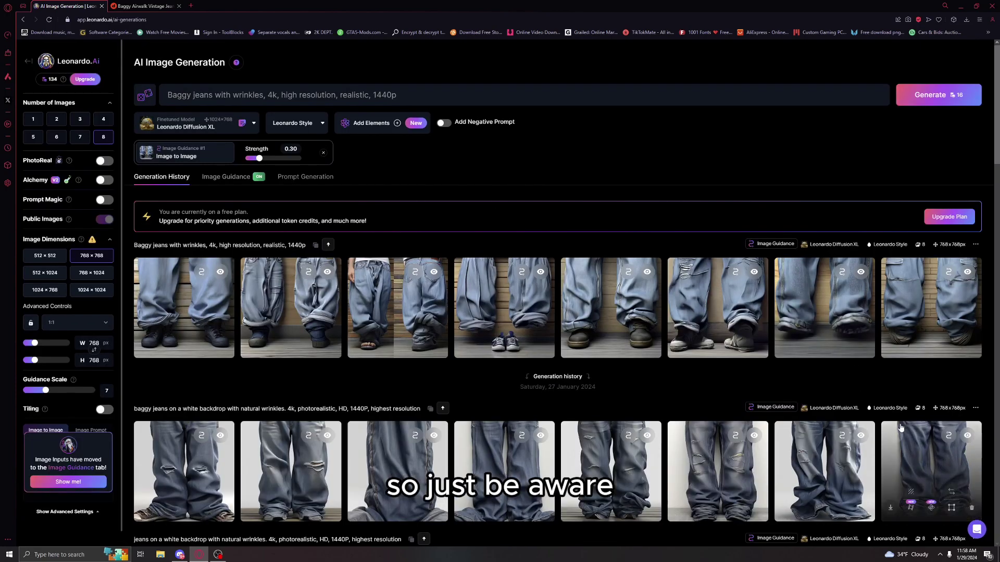
left_click(923, 303)
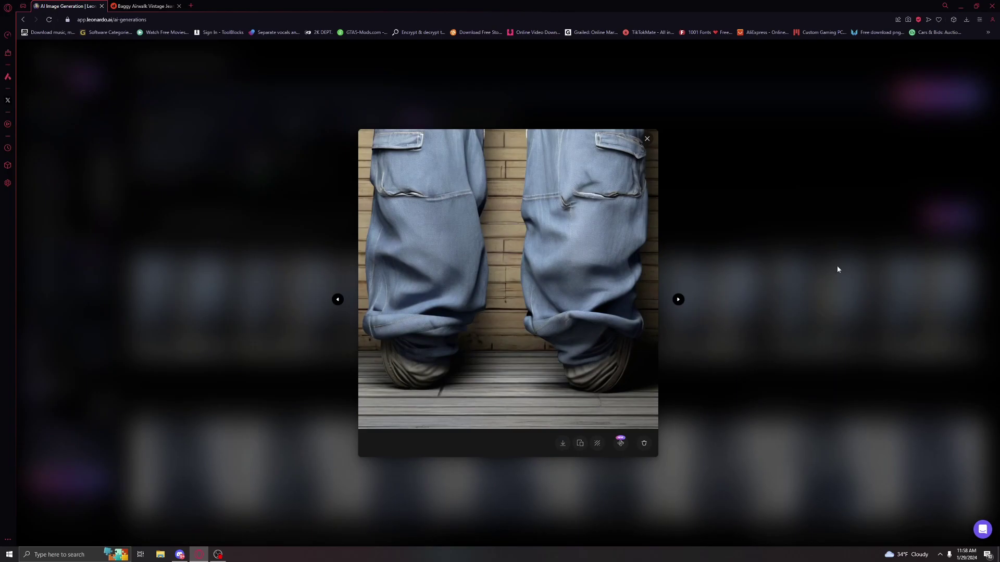
left_click(651, 146)
left_click(624, 292)
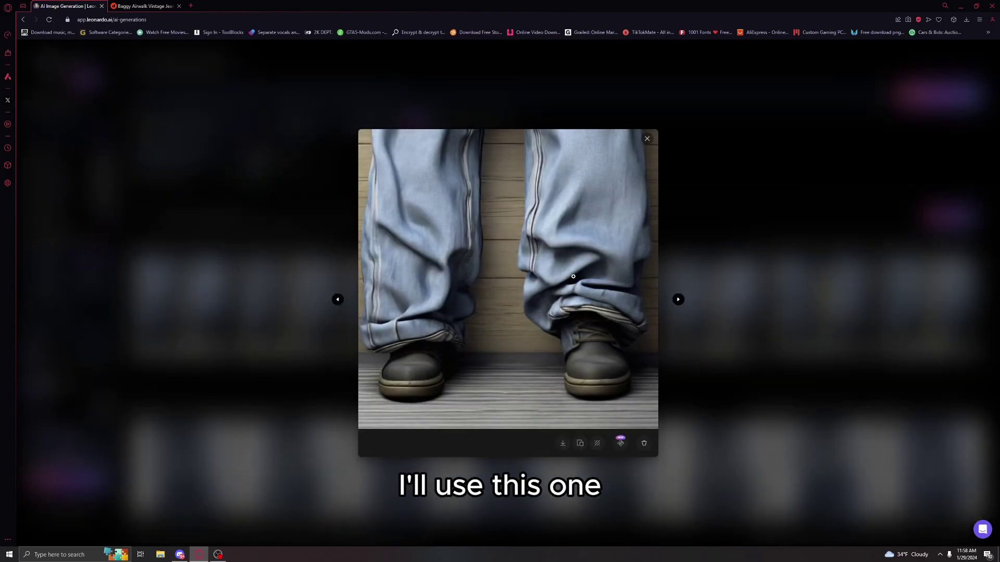
right_click(571, 279)
Copy the jeans-over-boots image and paste it into a new paint.net canvas
left_click(604, 306)
left_click(82, 548)
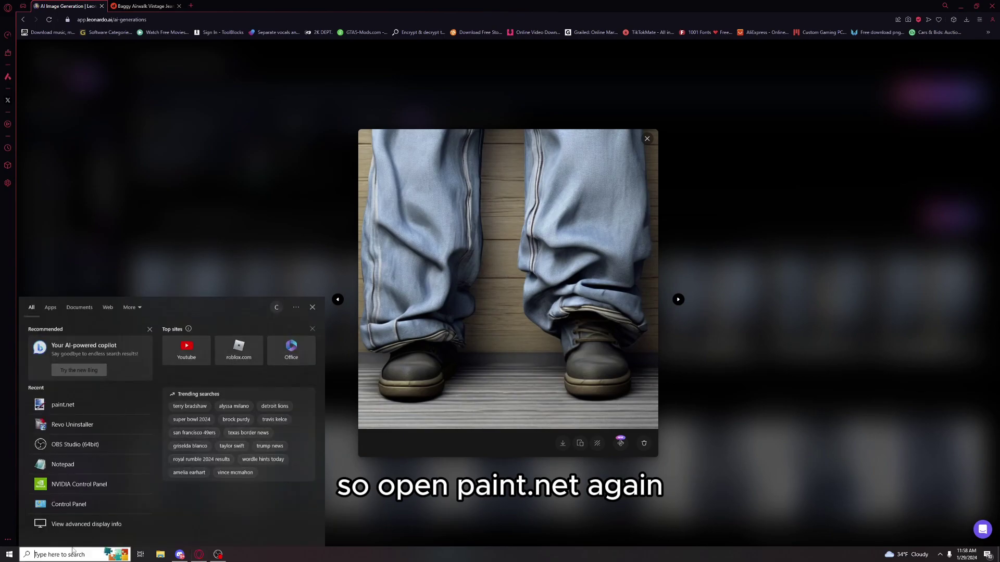
type("paint.net")
key("Return")
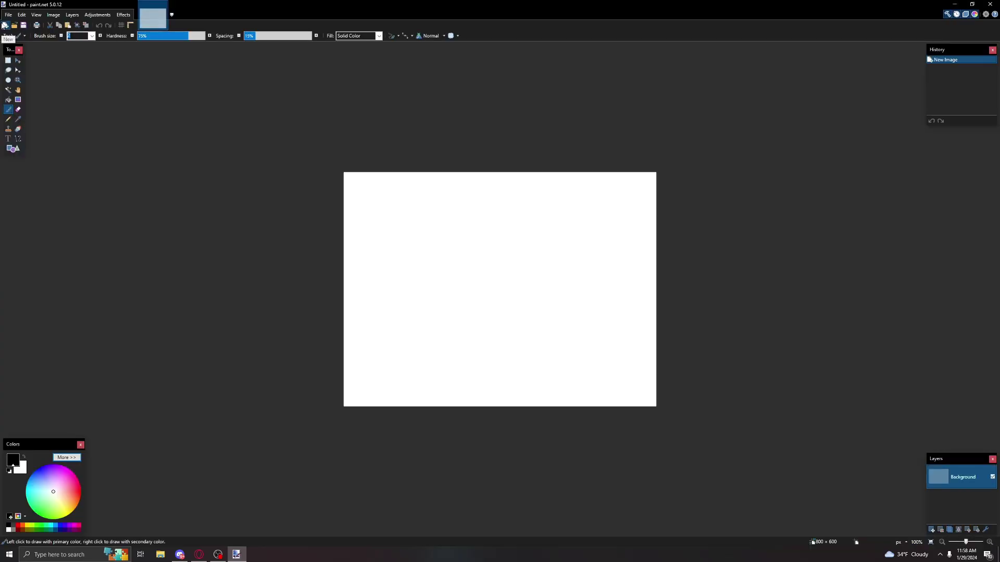
key("ctrl+n")
left_click(500, 324)
key("ctrl+v")
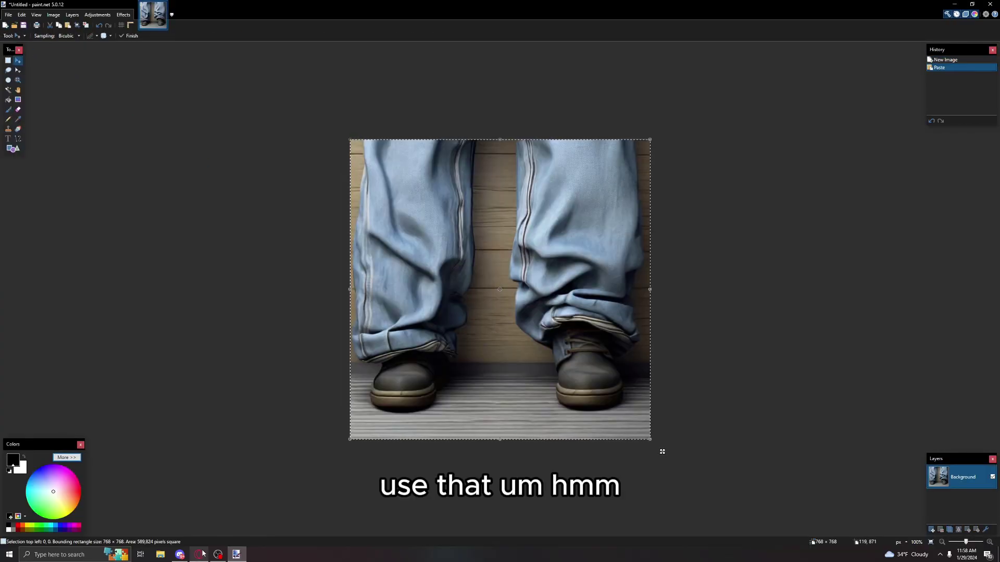
Copy the torn jeans with sneakers image and paste it into another new canvas
left_click(199, 555)
key("Escape")
scroll(278, 400, "down", 1)
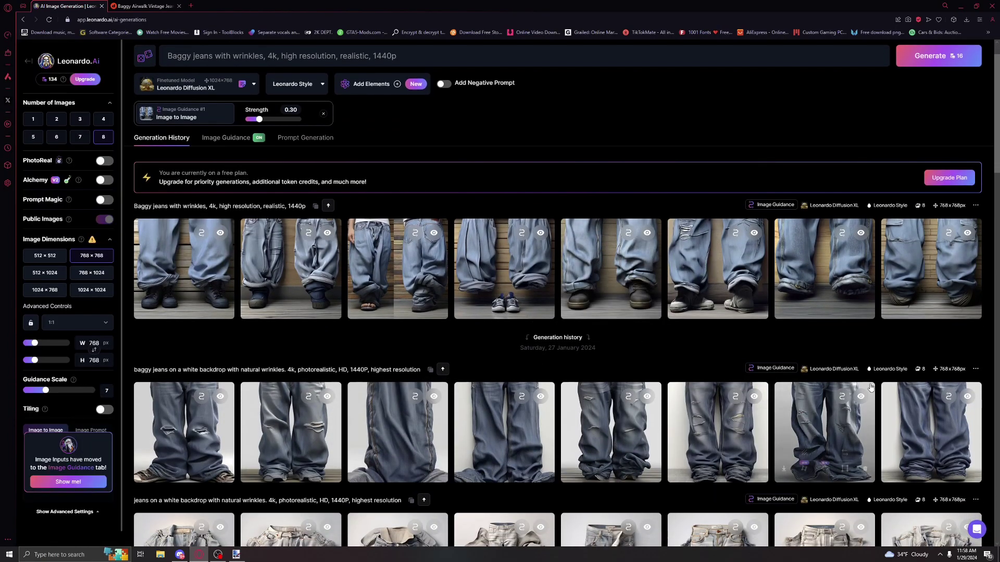
left_click(732, 261)
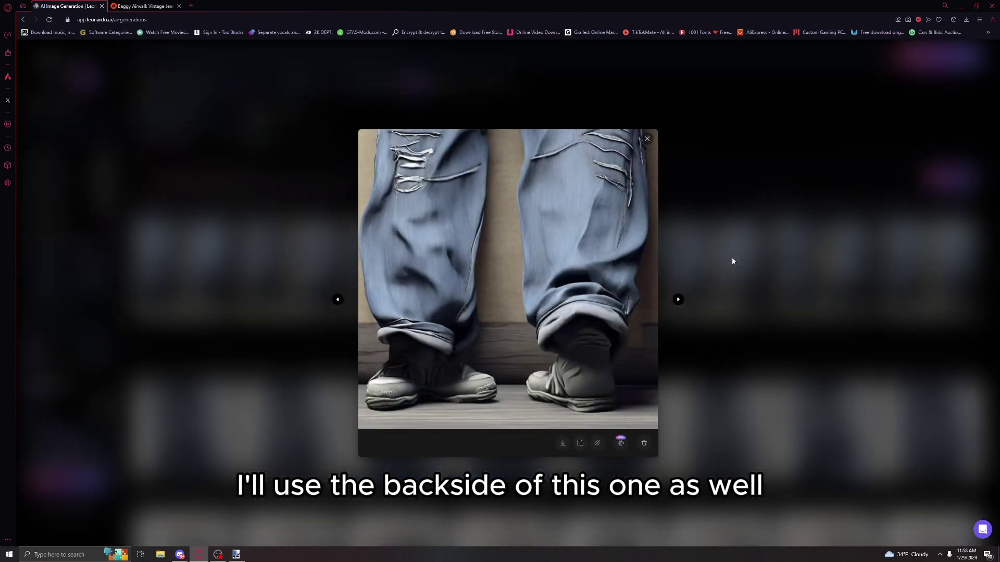
right_click(581, 277)
left_click(615, 306)
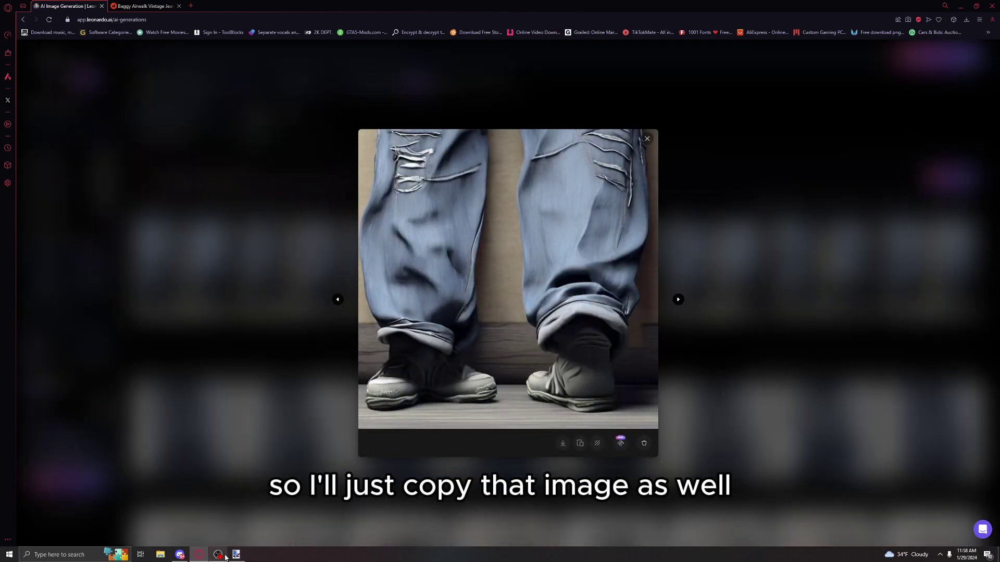
left_click(237, 554)
key("ctrl+n")
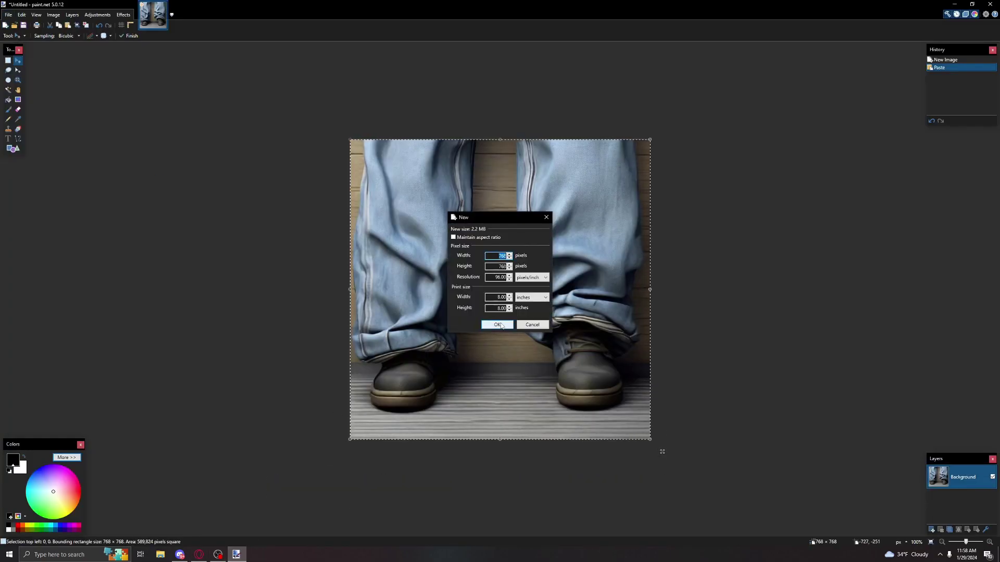
key("Return")
key("ctrl+v")
Paste the cargo-pocket jeans image into a new 768×768 canvas and bring up the Open dialog
left_click(199, 554)
left_click(902, 345)
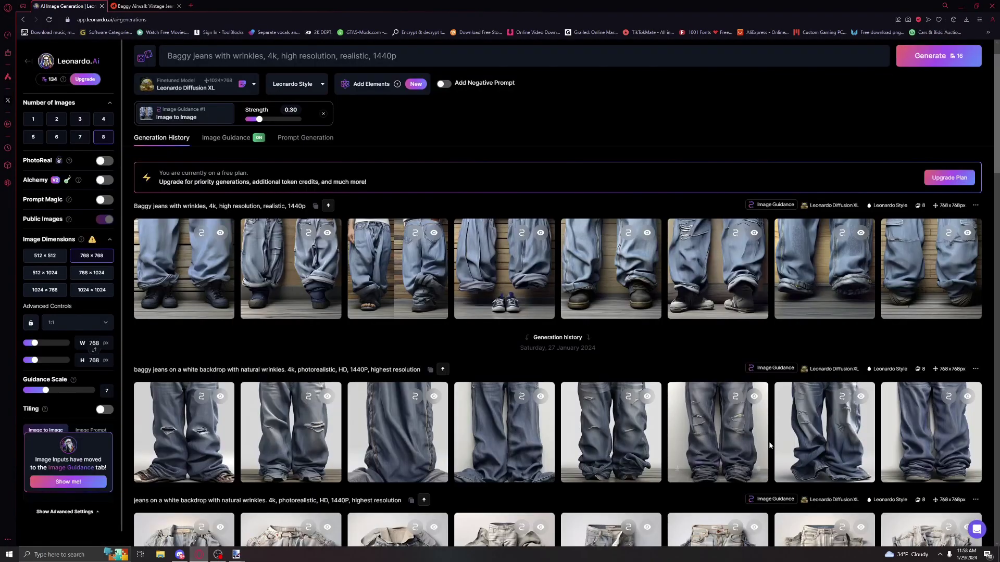
left_click(918, 263)
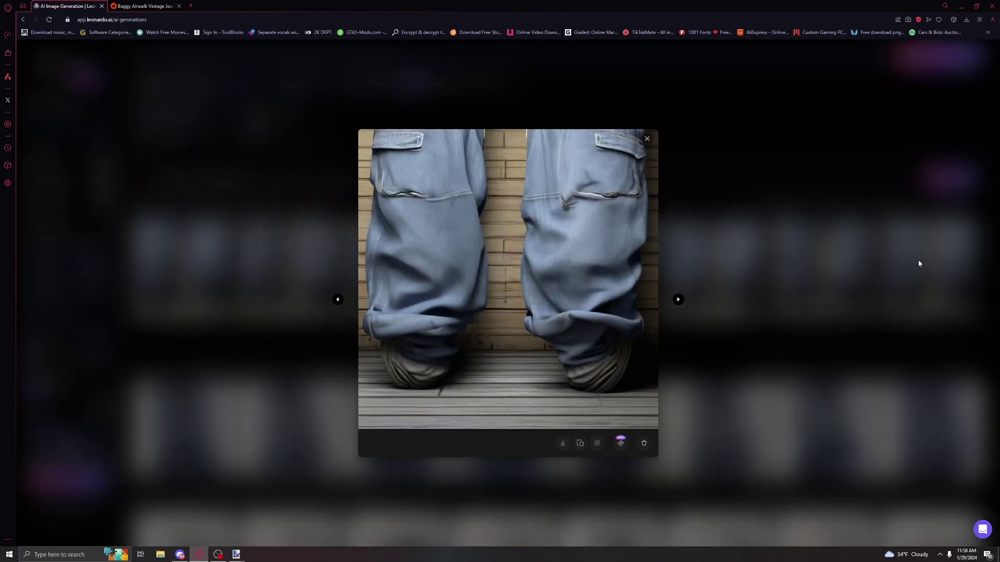
right_click(460, 213)
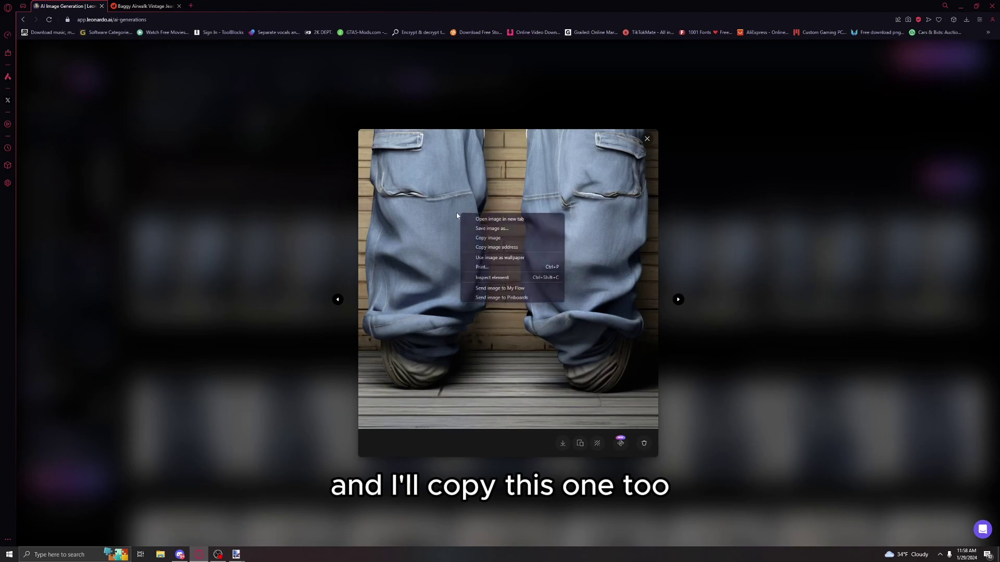
left_click(481, 241)
mouse_move(244, 559)
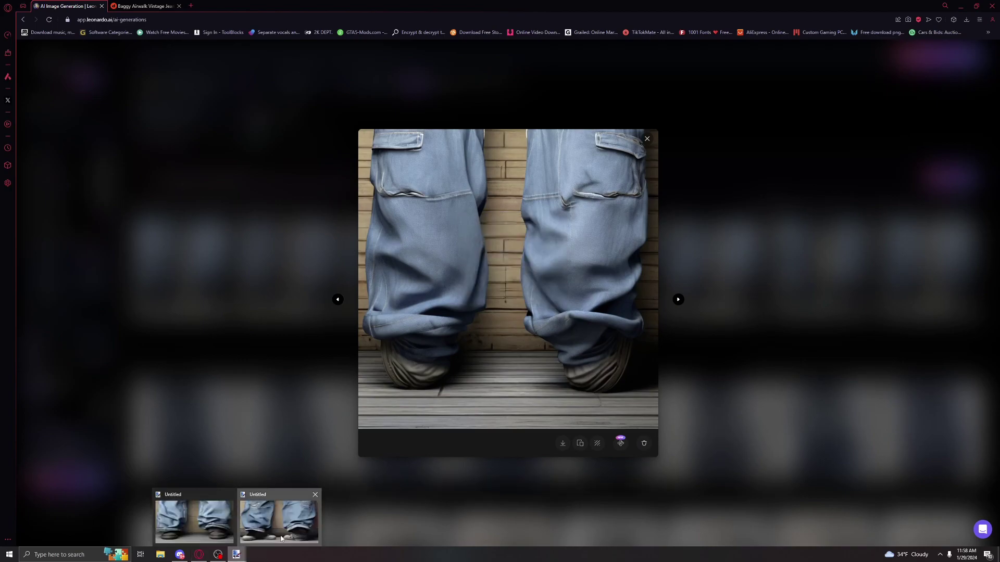
left_click(279, 516)
key("ctrl+n")
left_click(498, 325)
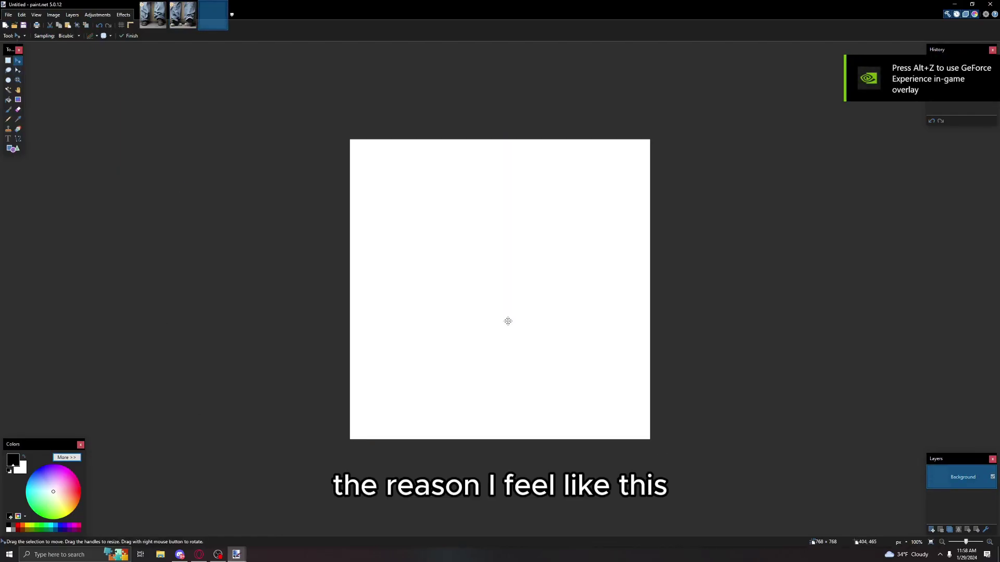
key("ctrl+v")
left_click(8, 61)
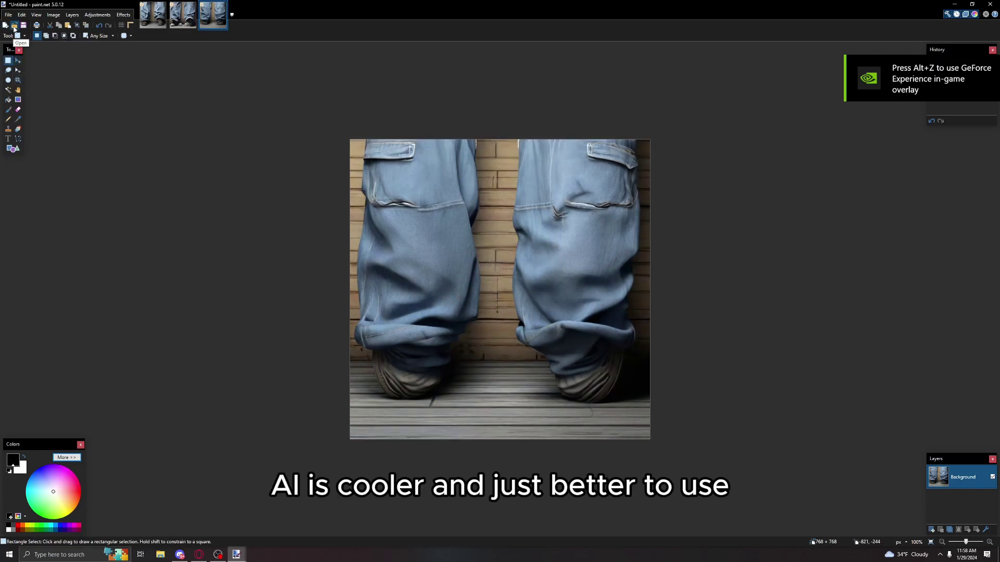
left_click(15, 25)
Open the 0.png template from the starter folder, place it first, and deselect the second jeans photo
left_click(29, 114)
scroll(156, 141, "down", 10)
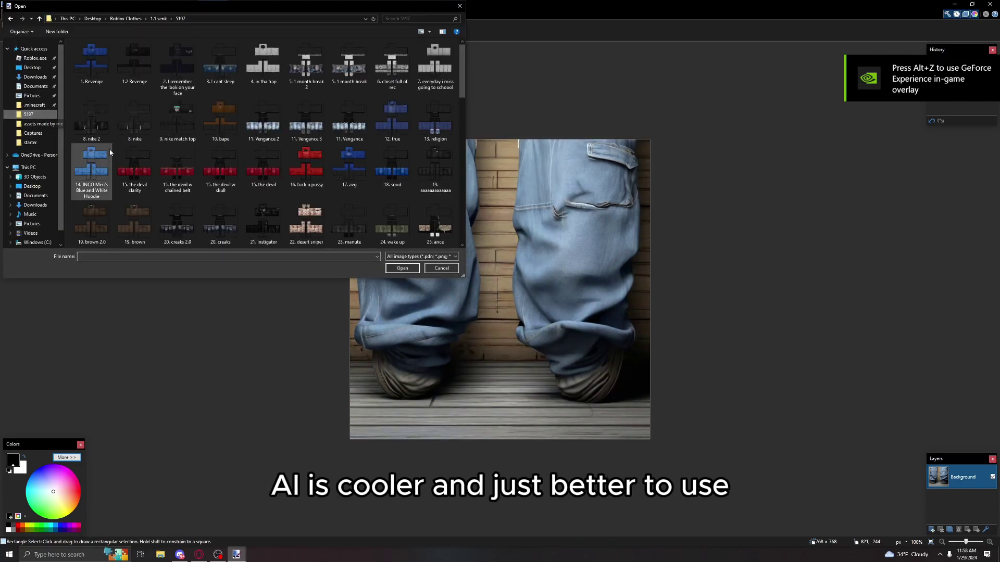
left_click(171, 19)
left_click(243, 165)
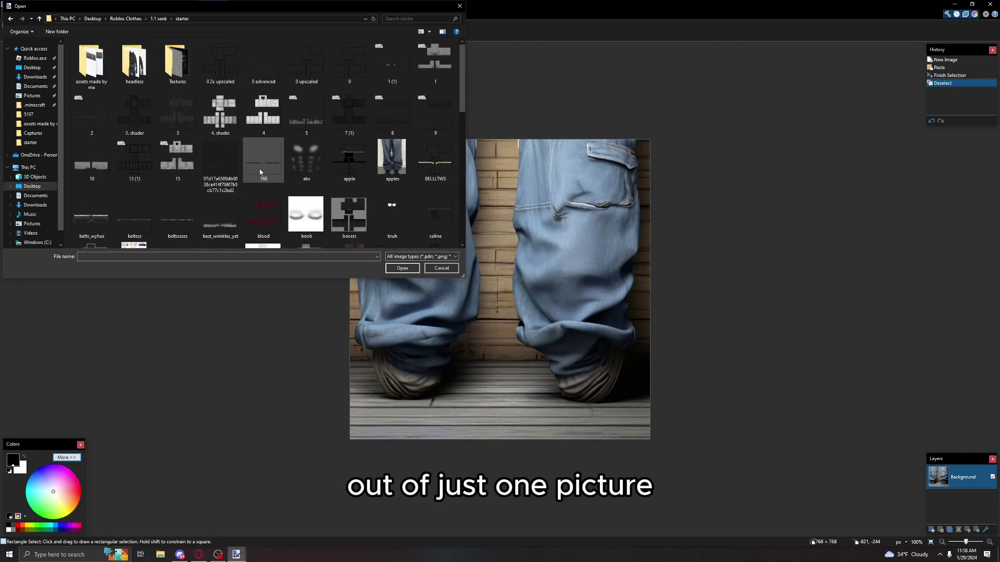
double_click(341, 67)
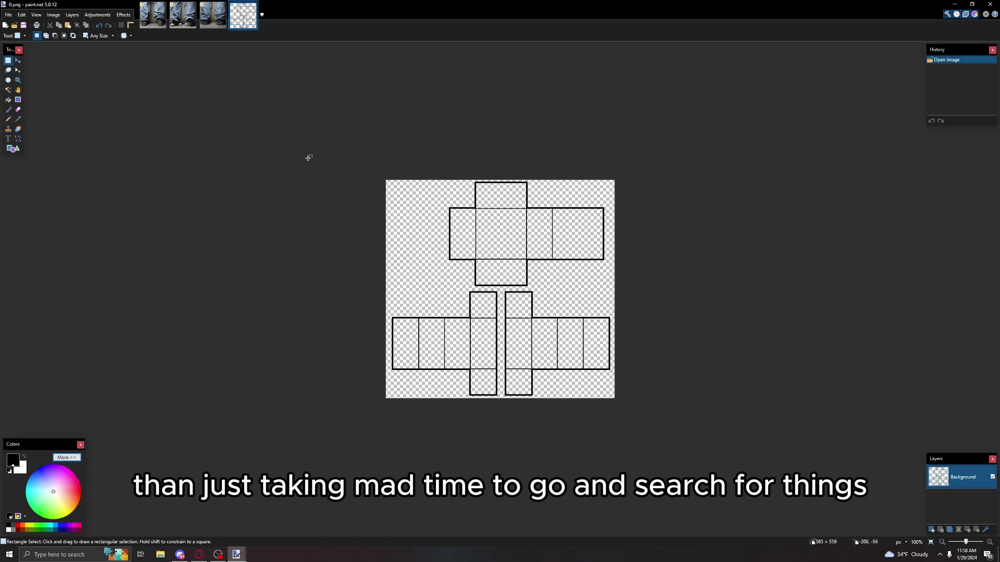
left_click_drag(243, 15, 153, 18)
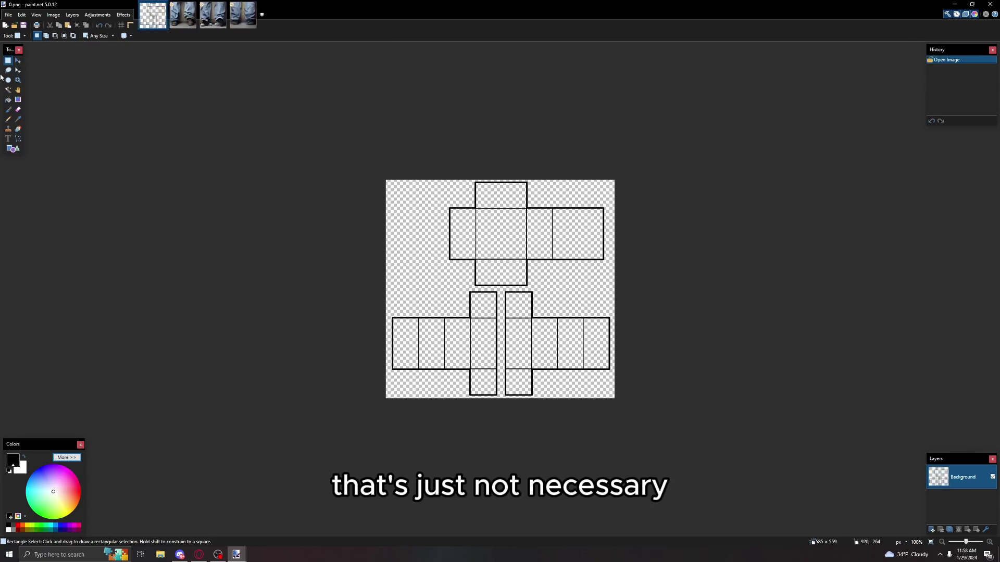
left_click(185, 26)
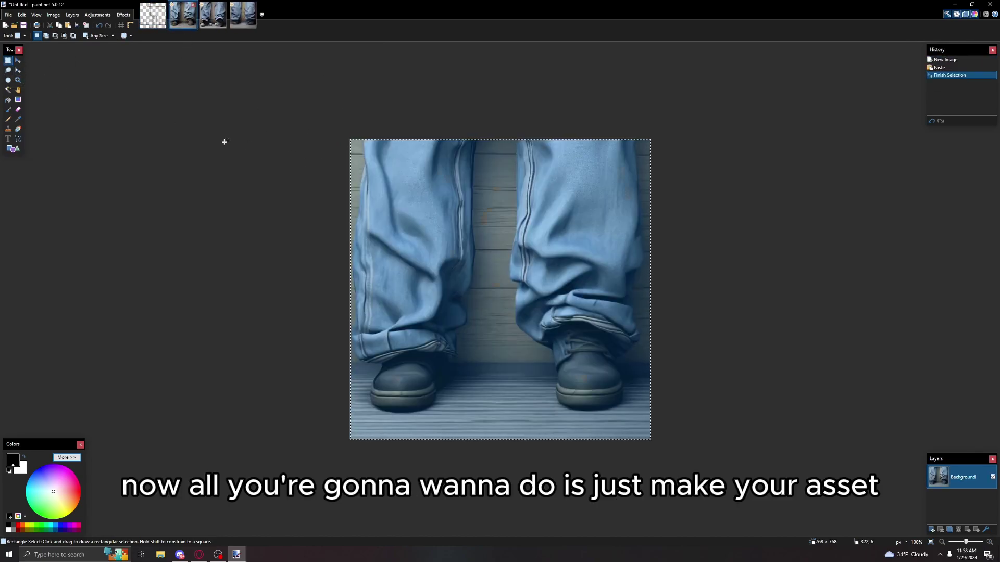
left_click(475, 340)
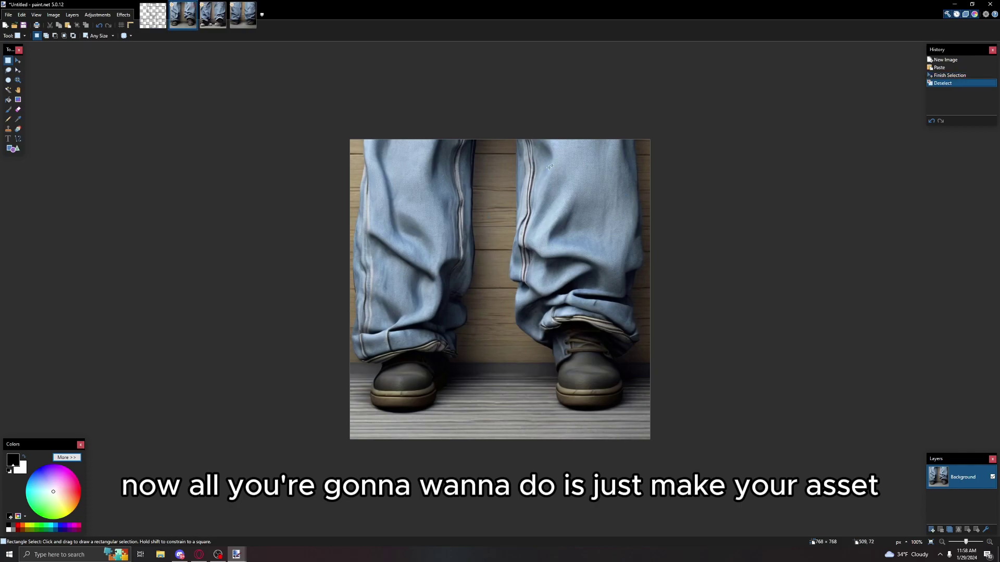
Patch a right-leg jeans strip into the panel, clone over the seams, and apply Black and White+ at brightness -29
left_click_drag(542, 129, 626, 312)
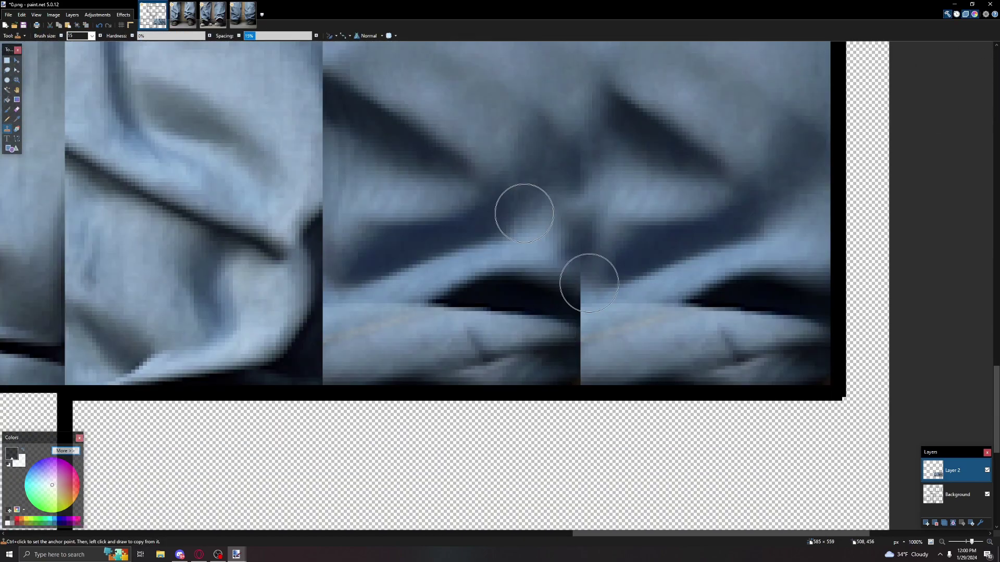
mouse_move(521, 212)
left_mouse_down()
mouse_move(540, 296)
mouse_move(647, 337)
left_mouse_up()
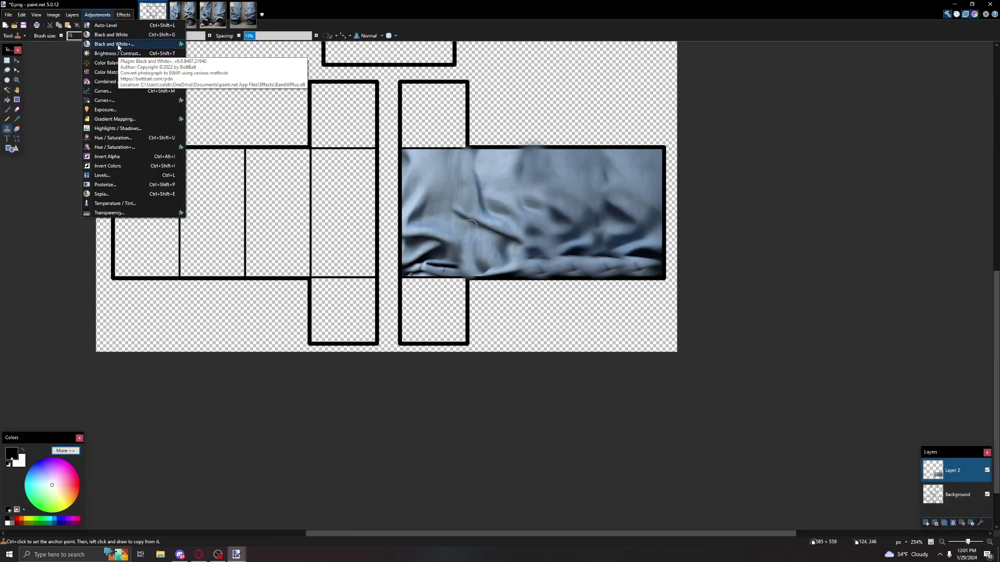
left_click(156, 63)
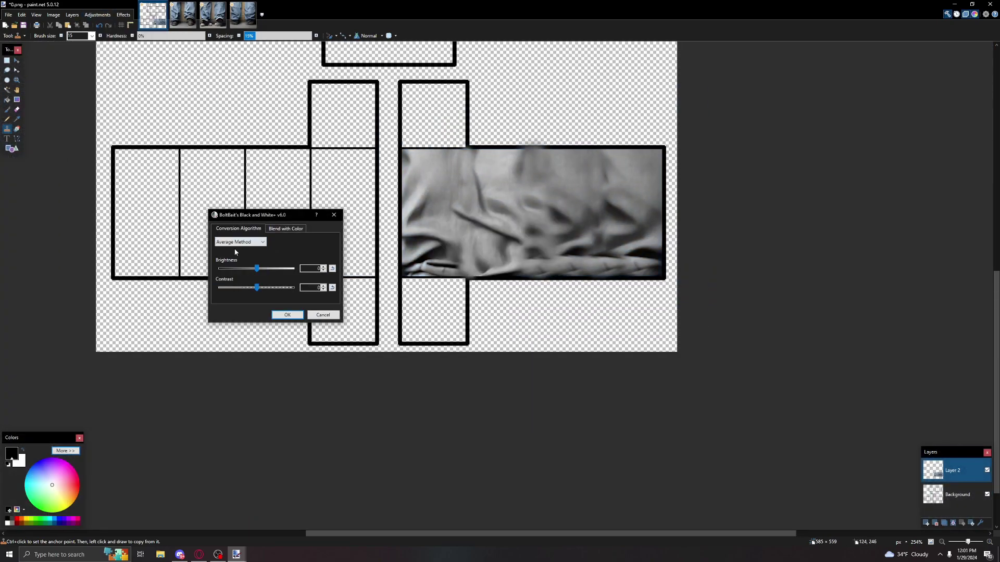
left_click_drag(256, 269, 245, 271)
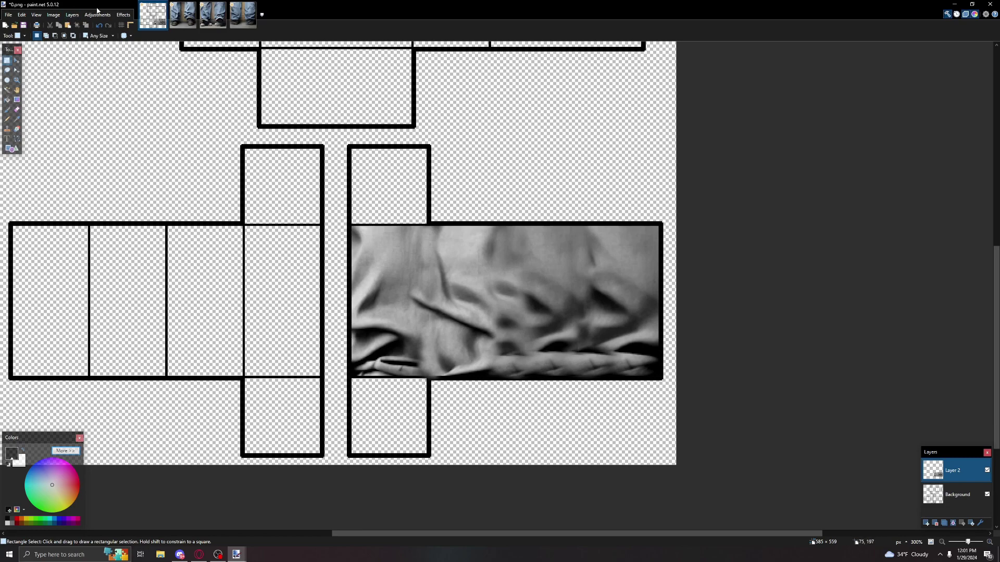
Bring up the Highlights / Shadows adjustment for the grayscale jeans texture
scroll(362, 271, "down", 3)
scroll(386, 278, "up", 5)
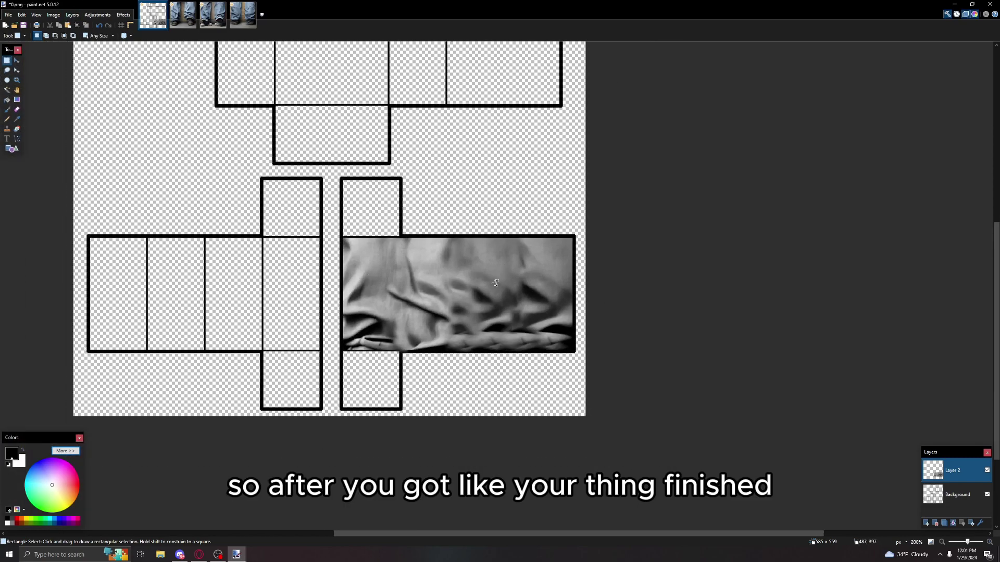
left_click(111, 16)
left_click(117, 128)
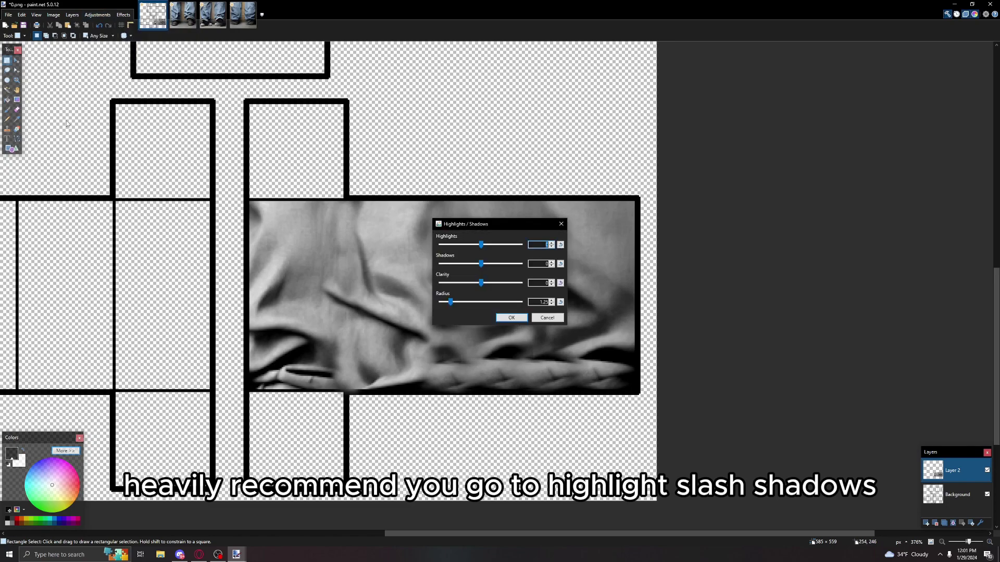
Apply Highlights / Shadows with Clarity 100, then undo and redo to compare the result
left_click_drag(474, 284, 581, 294)
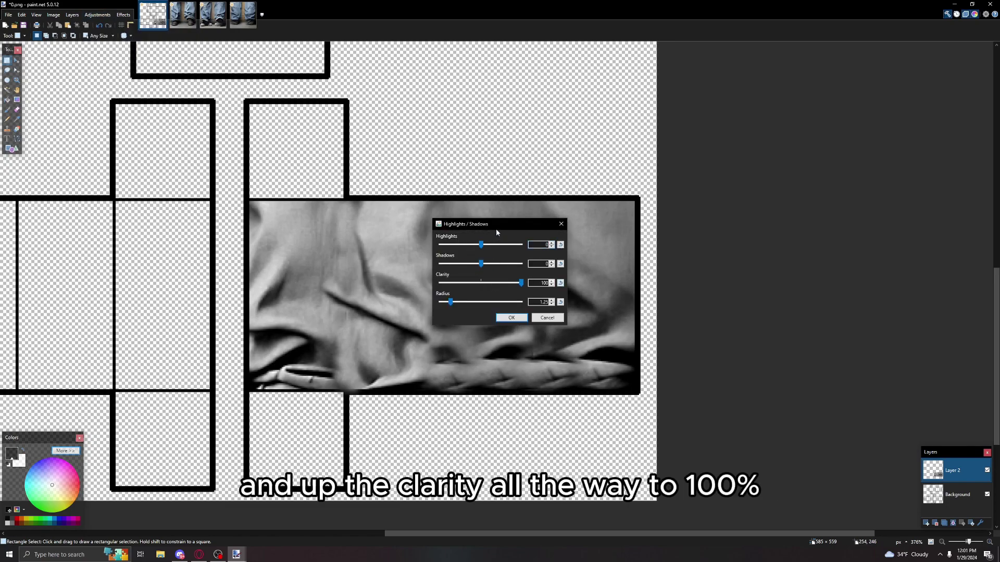
left_click_drag(496, 231, 129, 188)
left_click(143, 275)
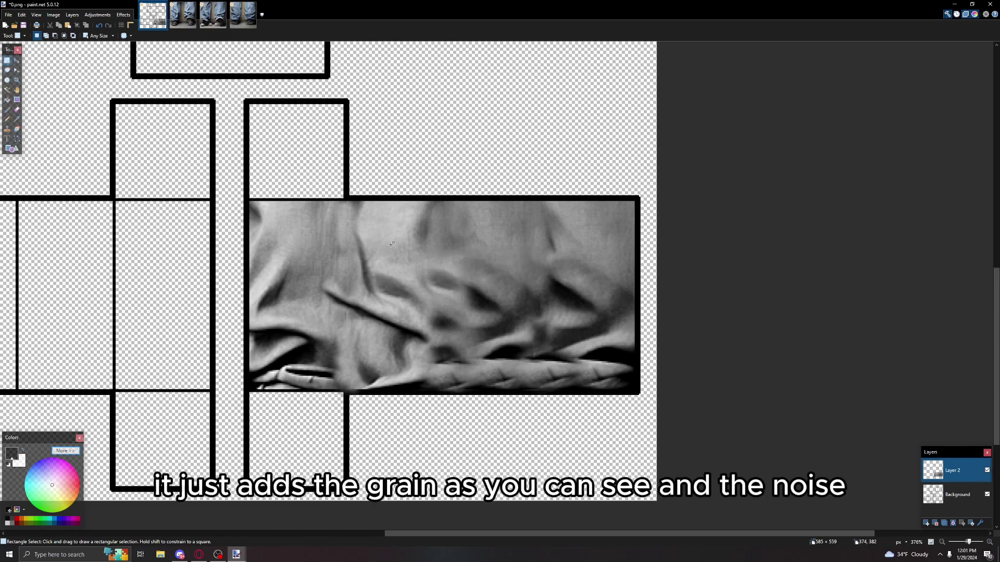
scroll(488, 242, "up", 5)
scroll(446, 214, "down", 4)
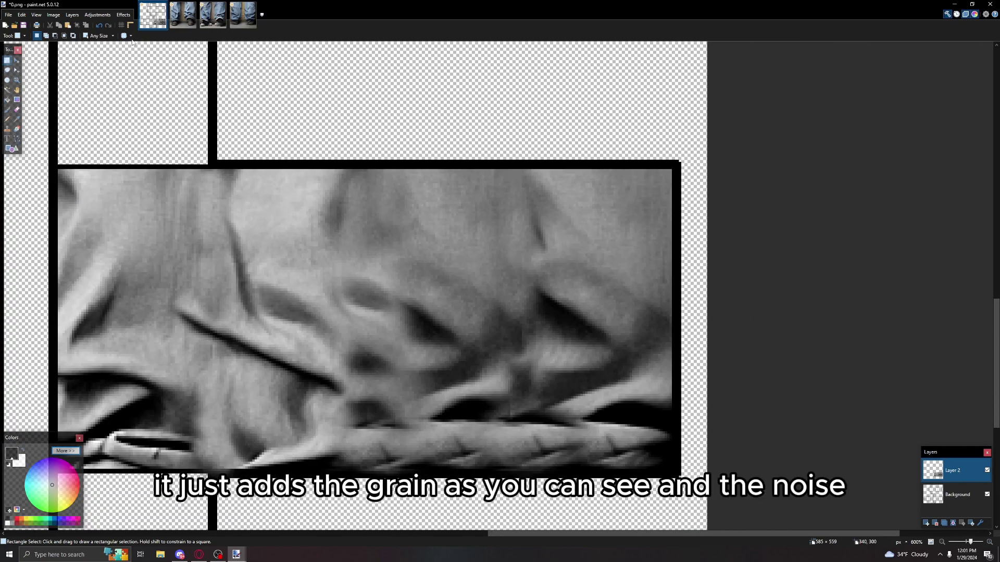
left_click(98, 26)
left_click(110, 27)
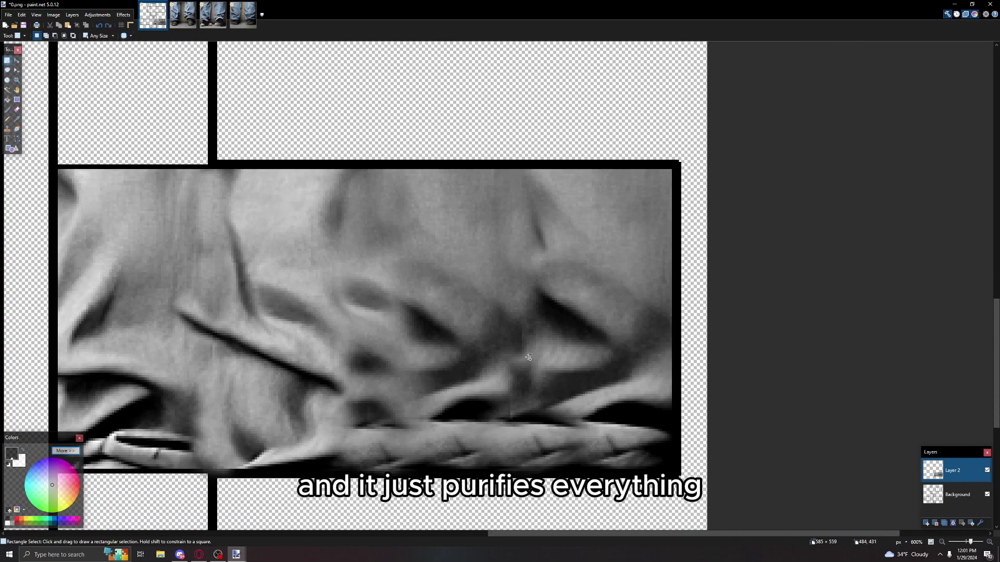
Look over the fourth and third jeans photos, trying a right-leg selection before clearing it
scroll(528, 357, "down", 3)
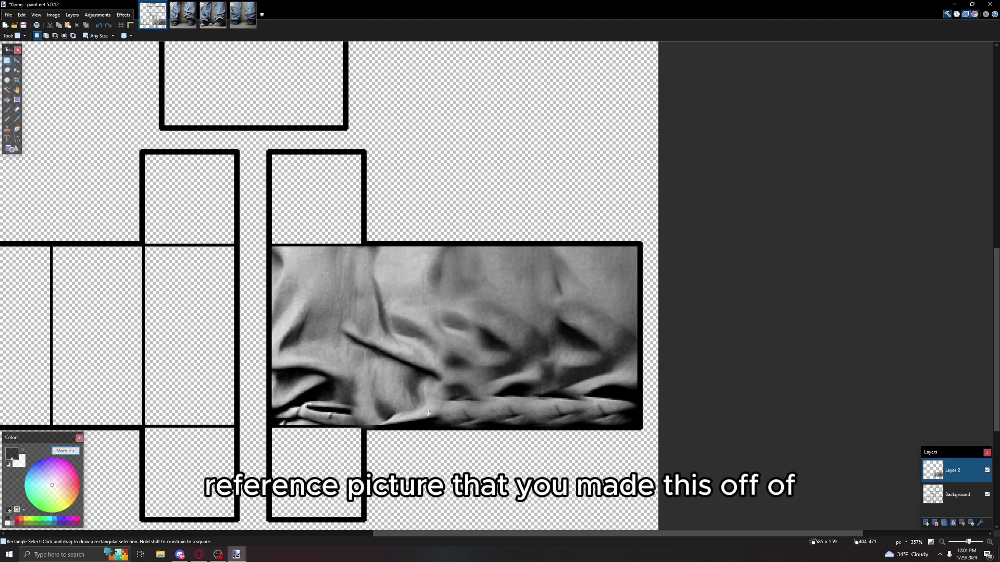
scroll(428, 413, "down", 4)
scroll(436, 406, "up", 4)
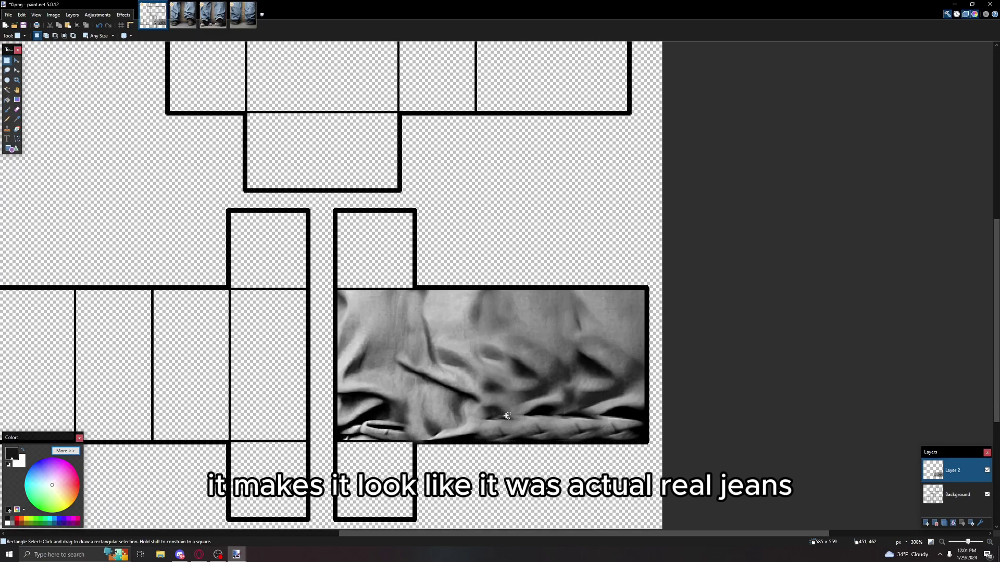
left_click(233, 24)
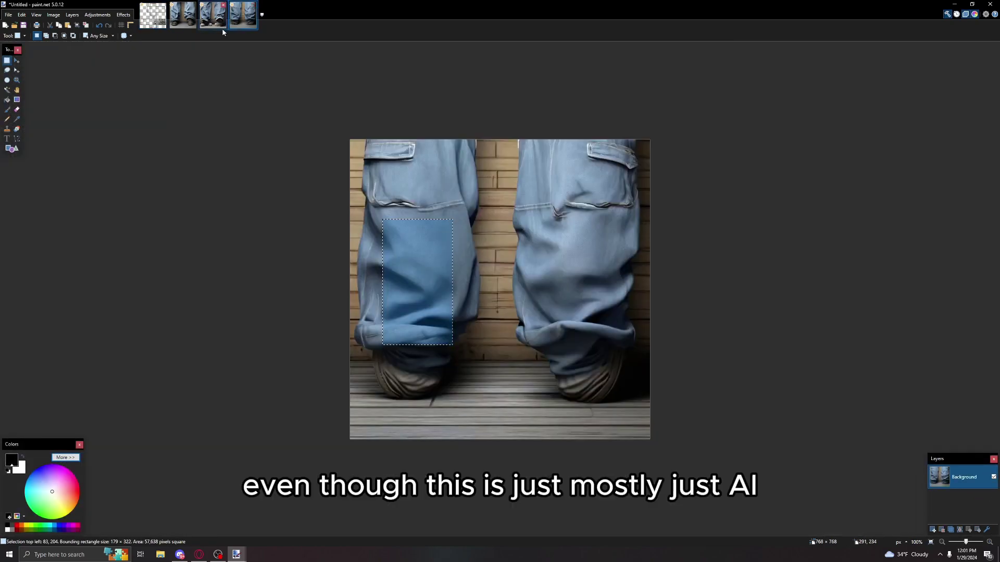
left_click(212, 16)
left_click_drag(566, 204, 592, 324)
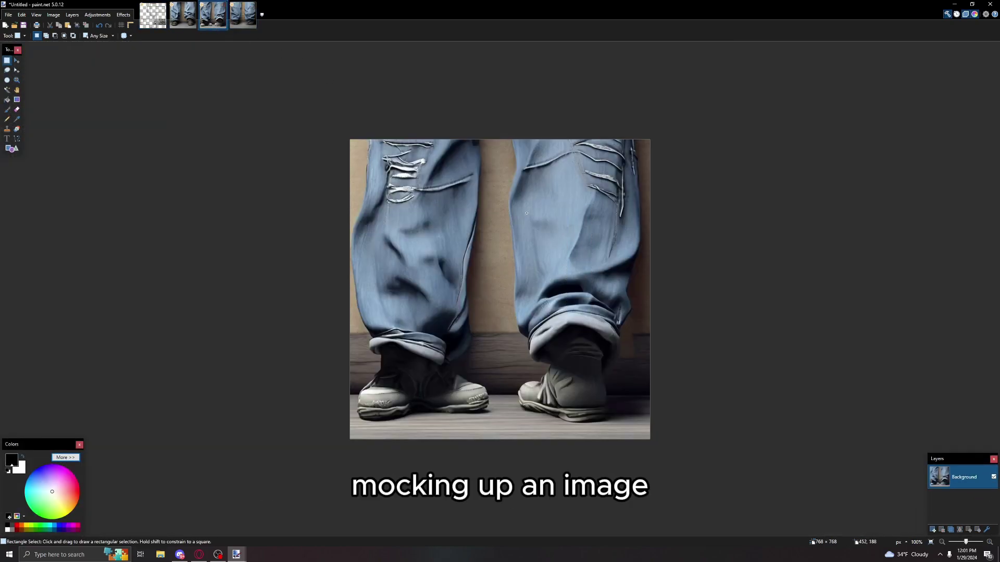
left_click_drag(525, 212, 615, 312)
left_click(344, 146)
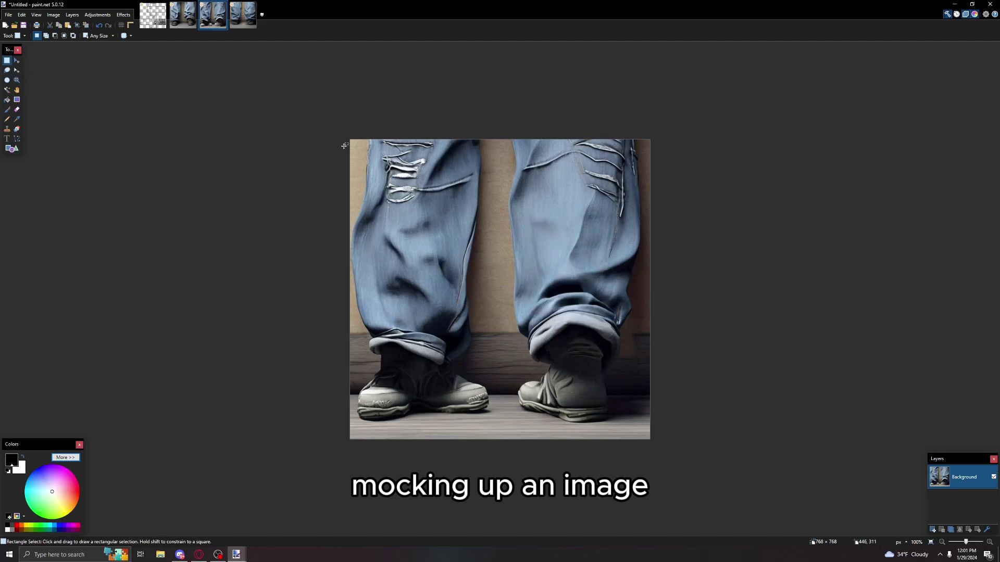
Cycle through the open images and return to the template with the jeans texture
left_click(156, 22)
key("ctrl+Tab")
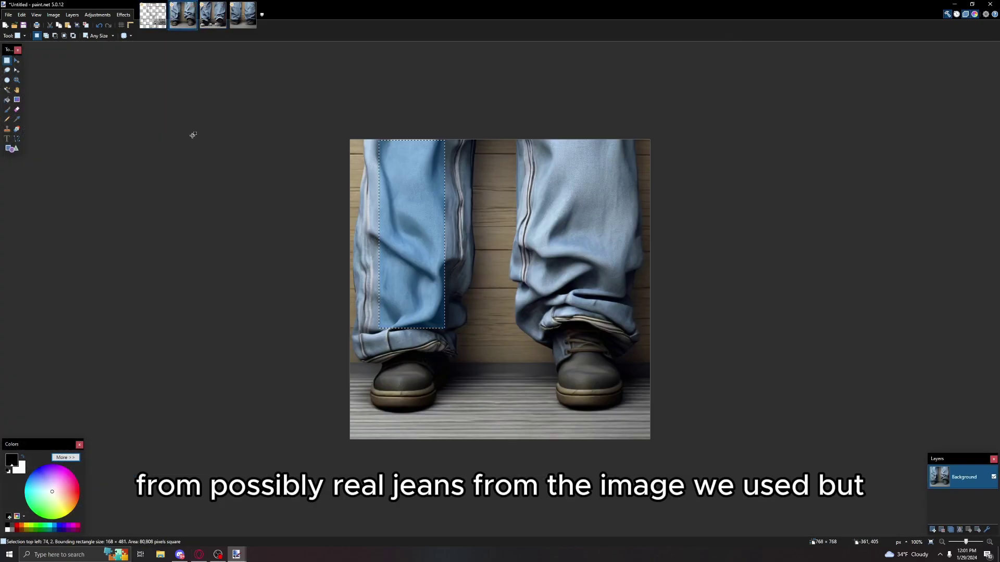
key("ctrl+shift+Tab")
key("ctrl+b")
scroll(513, 388, "up", 4)
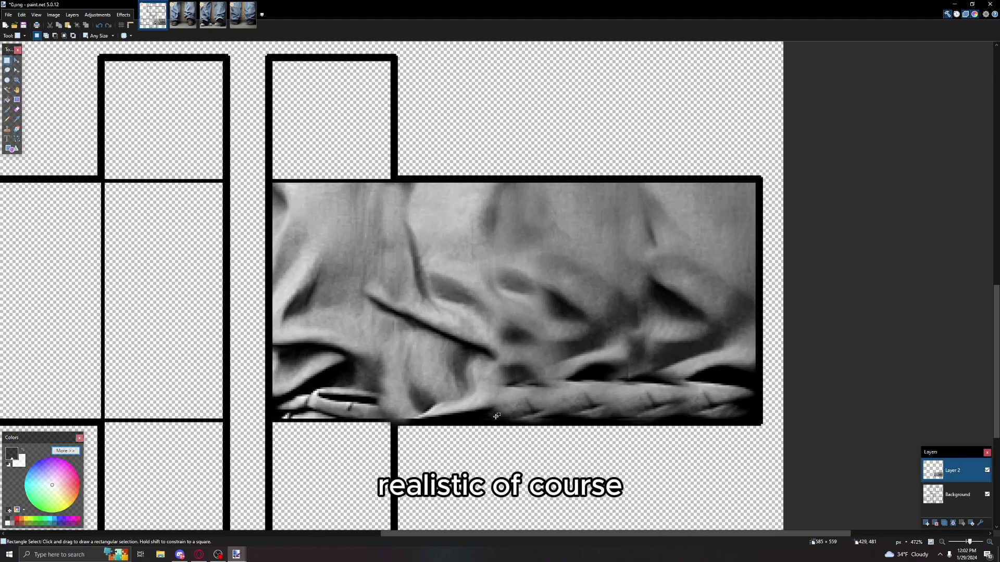
scroll(500, 375, "down", 2)
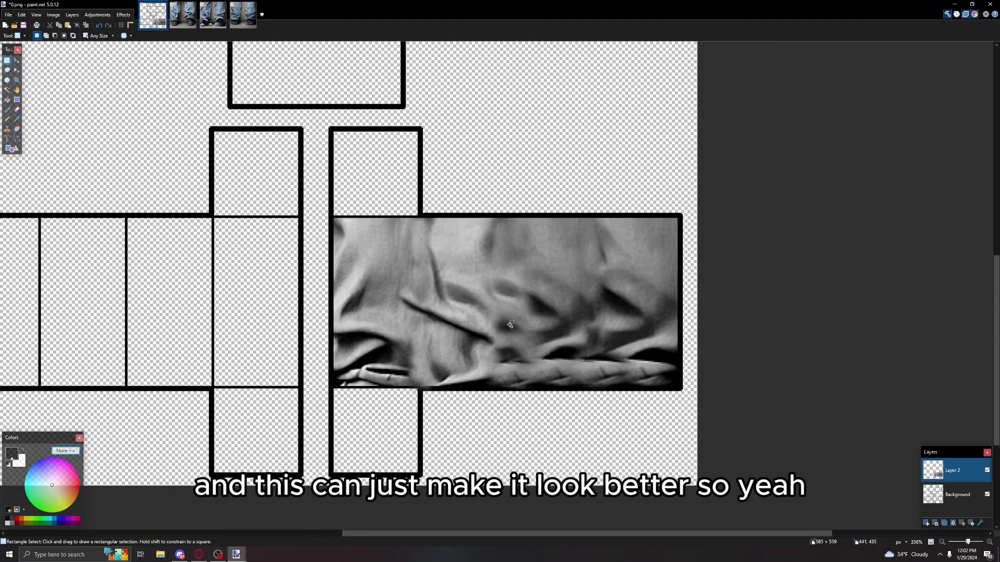
scroll(505, 324, "up", 3)
scroll(506, 323, "up", 1)
scroll(359, 206, "down", 2)
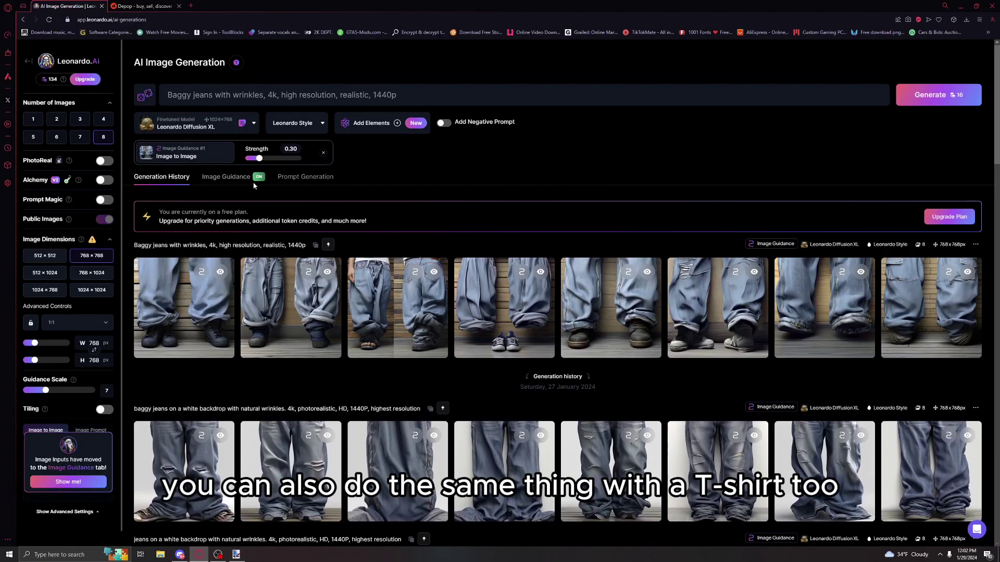
Remove the image-to-image guidance and return to the generation history in Leonardo.Ai
left_click(323, 154)
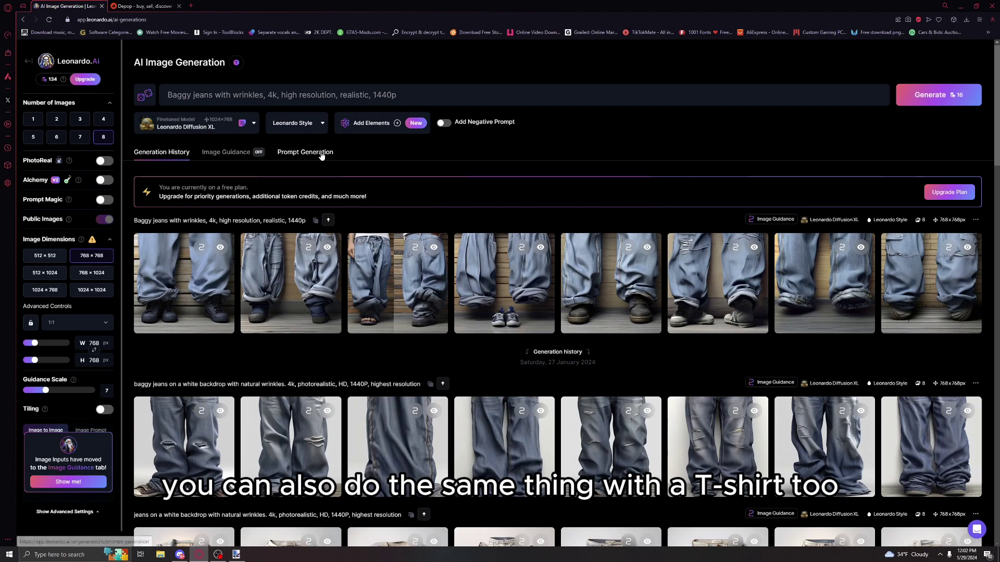
left_click(226, 151)
left_click(168, 153)
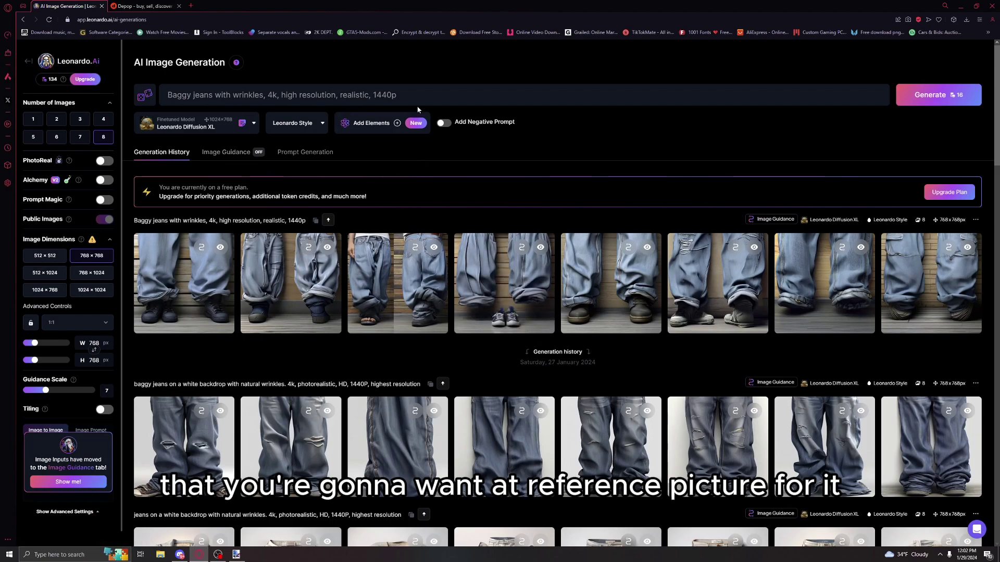
Replace the jeans prompt with 'white tshirt on white backdrop with wrinkles, 4k ,realistic, high res'
left_click_drag(406, 94, 165, 95)
key("BackSpace")
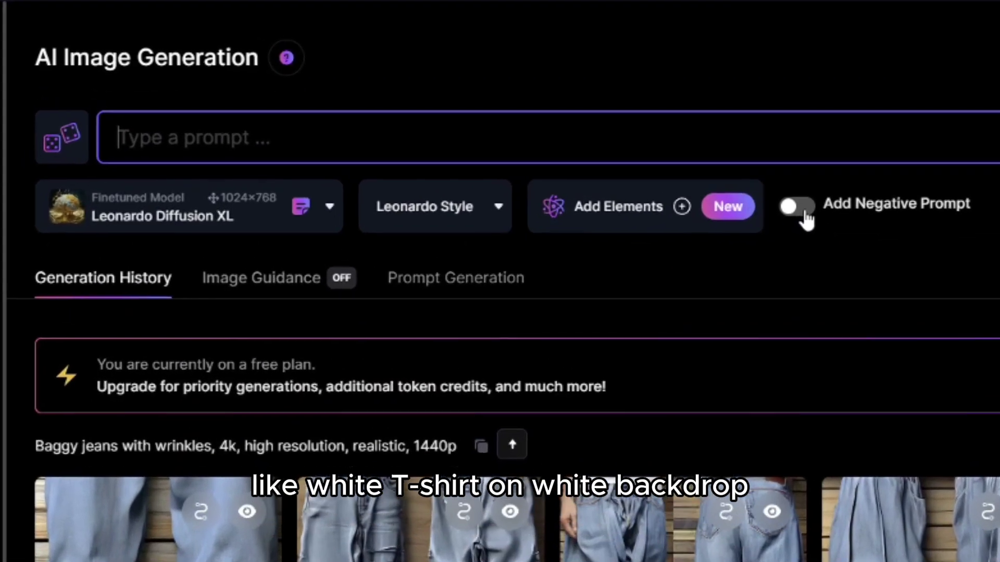
type("white tshirt")
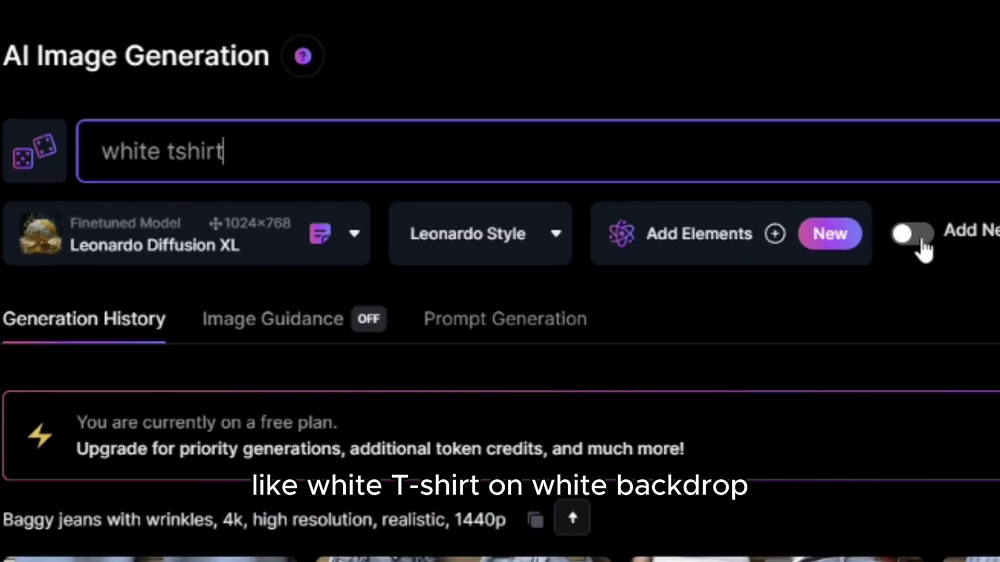
type(" on white back")
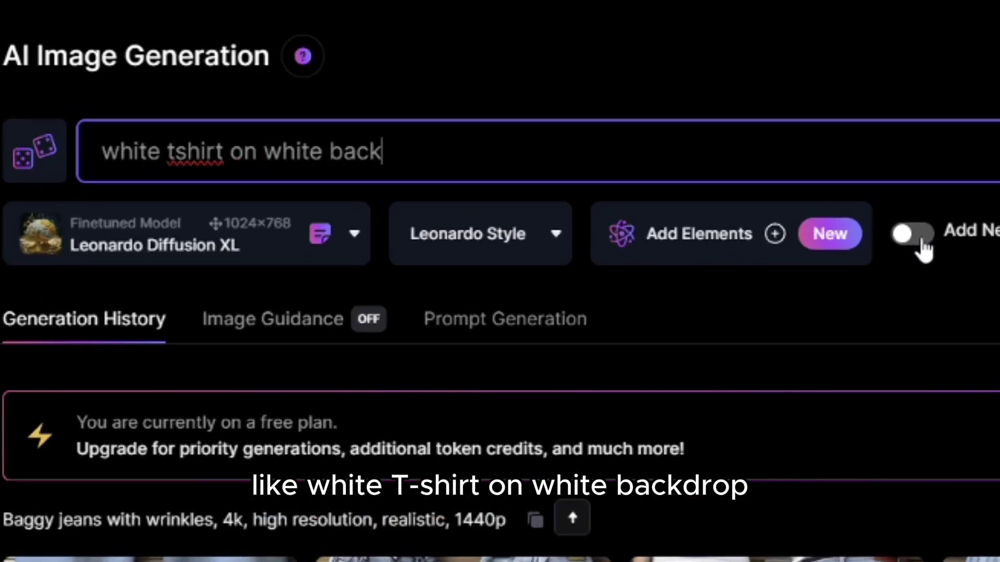
type("dr")
type("rop")
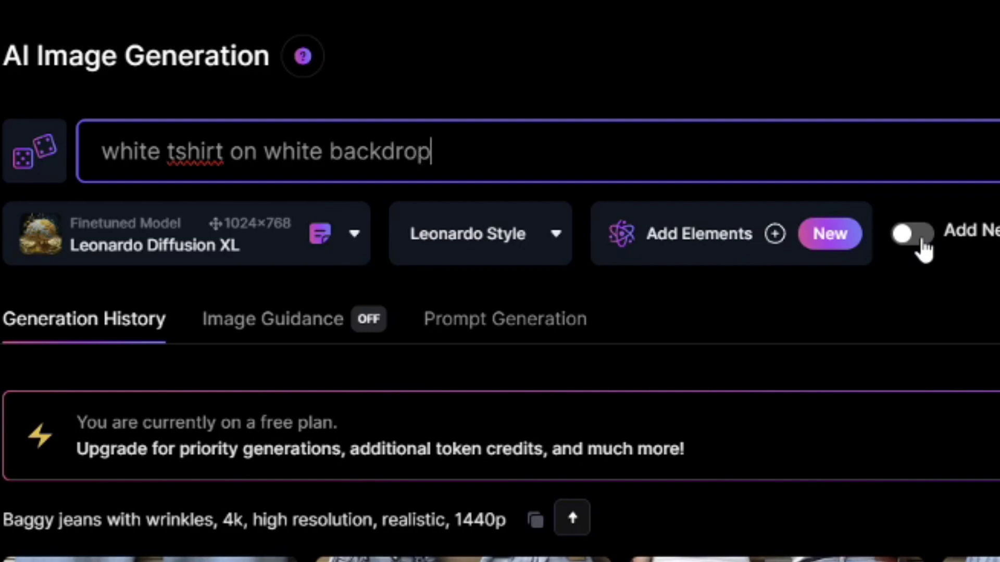
type(" with wrinkle")
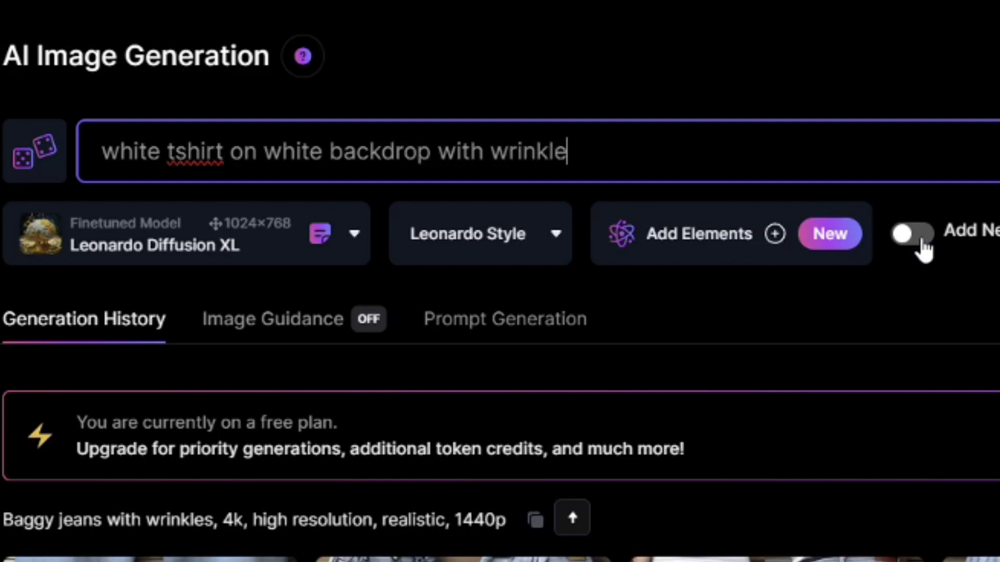
type("s, 4k")
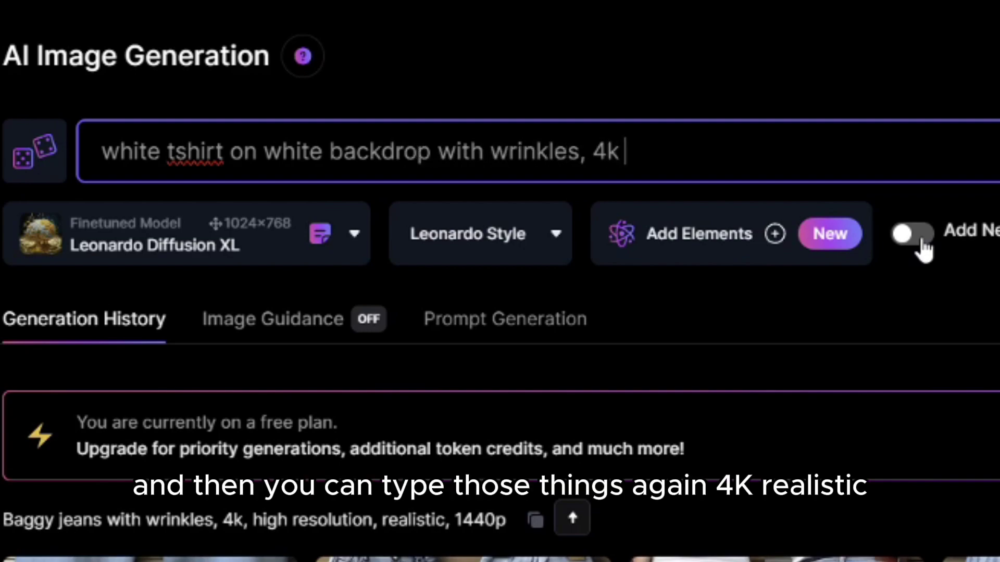
type(" ,real")
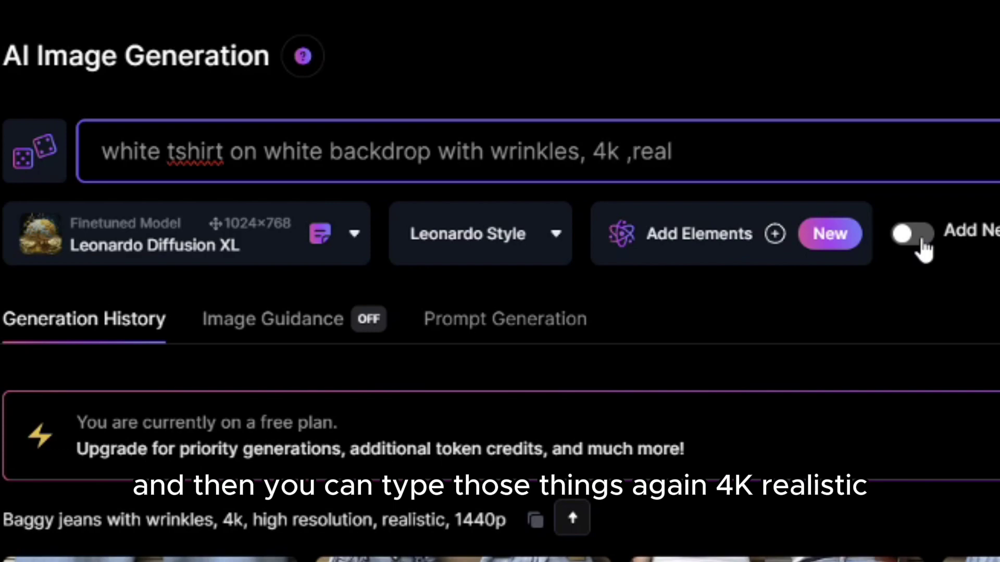
type("istic,")
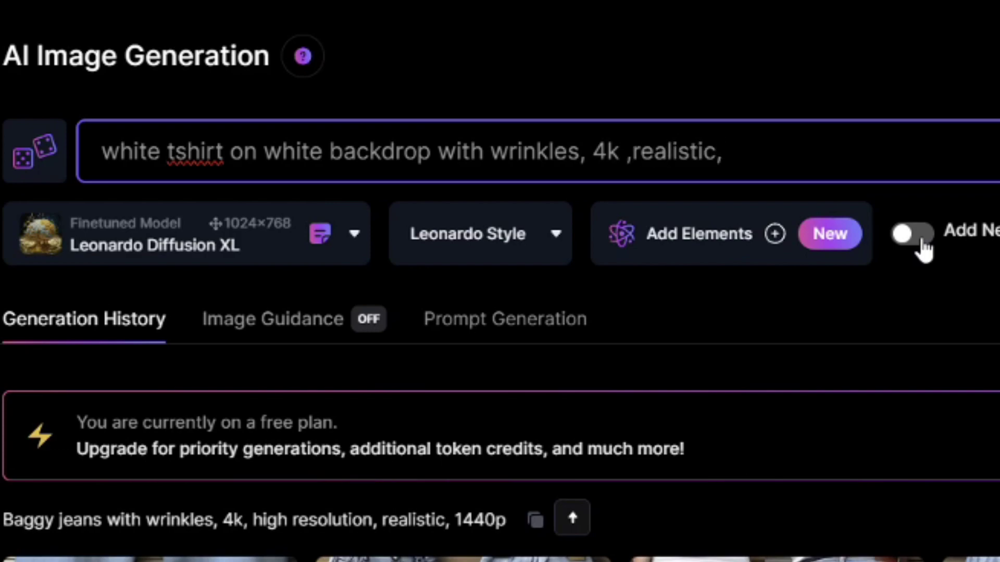
type(" hish r")
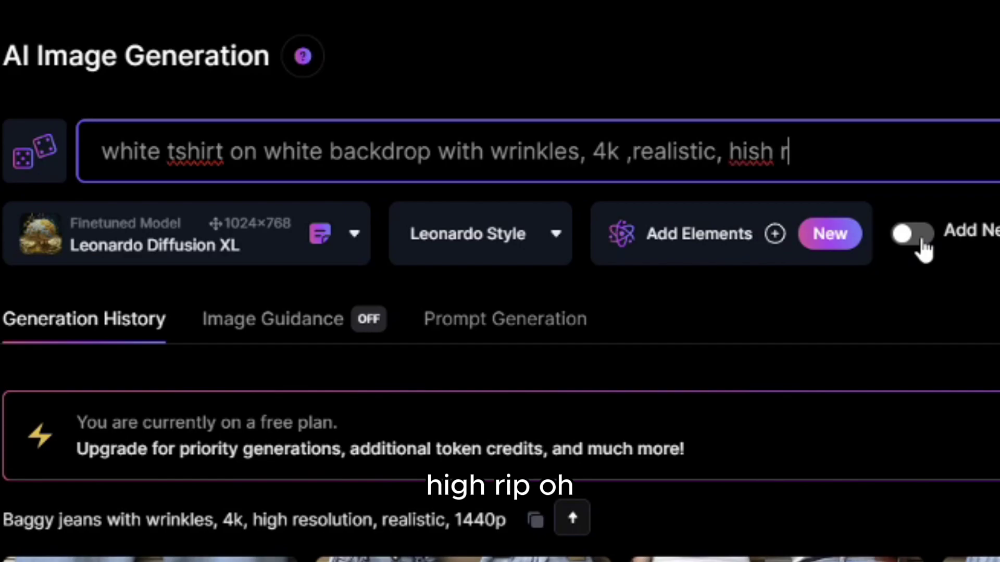
key("BackSpace")
key("BackSpace")
type("gh res")
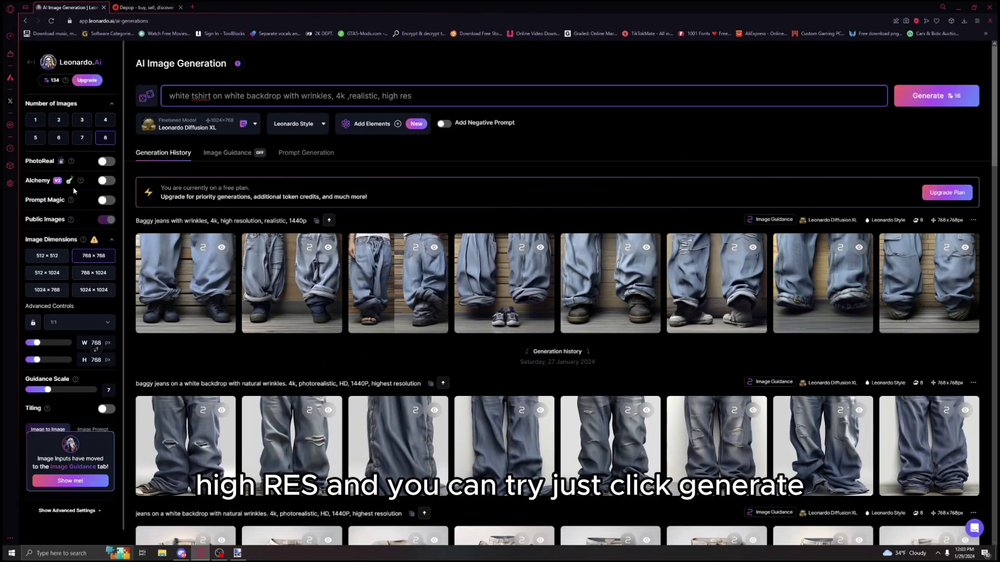
Generate the T-shirt images and copy one enlarged result
left_click(935, 96)
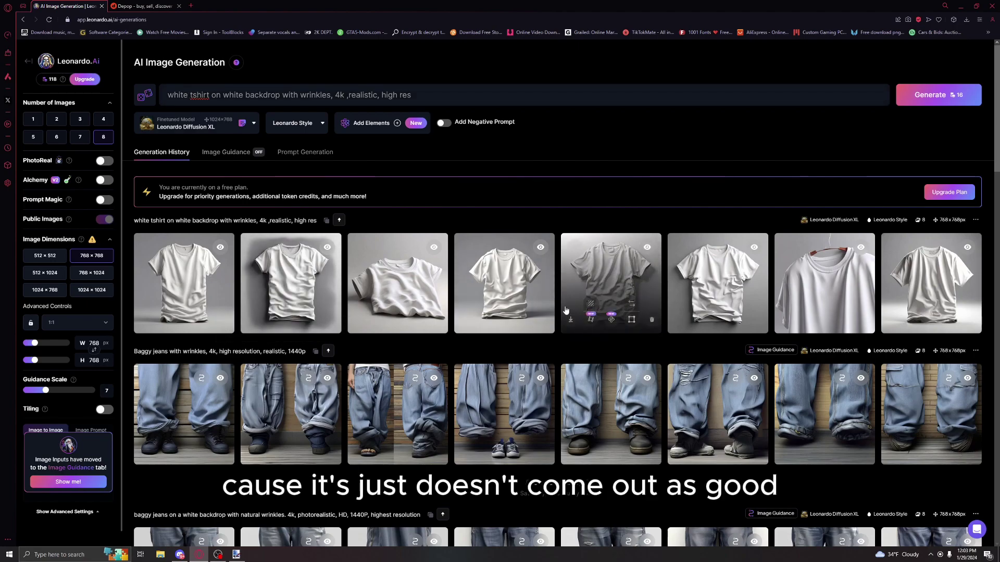
left_click(896, 317)
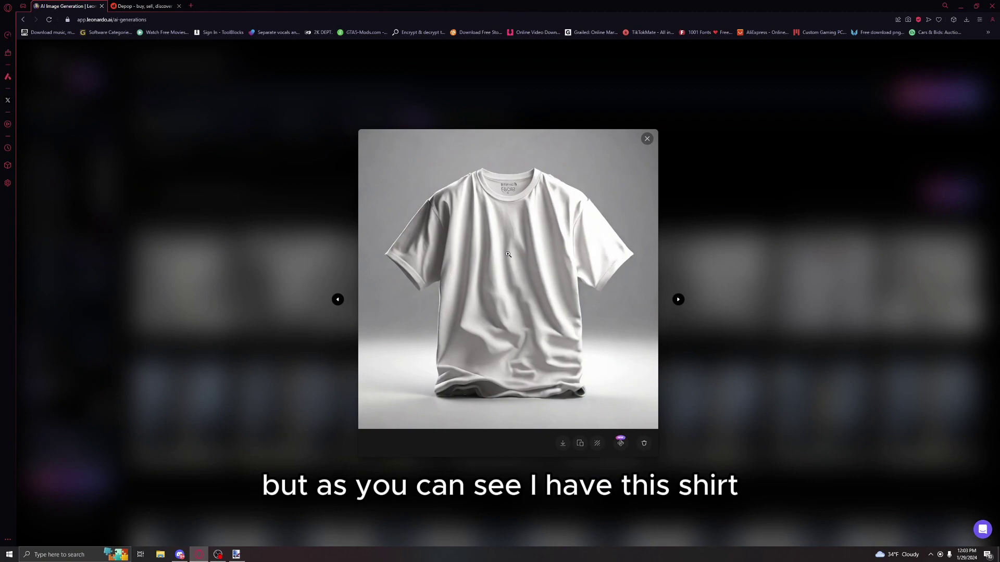
right_click(501, 276)
left_click(520, 299)
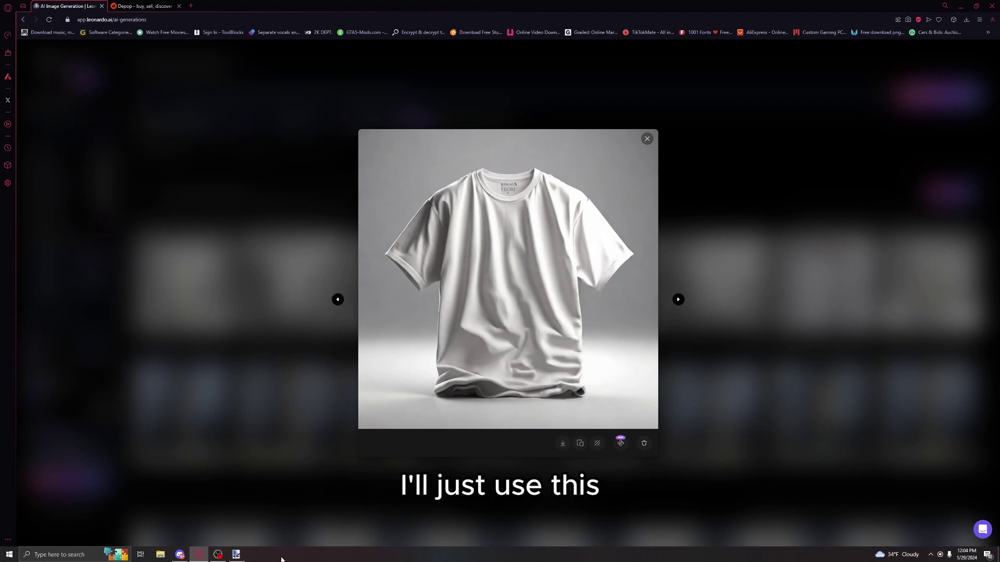
Paste the copied shirt into a new 768×768 image in paint.net
left_click(232, 557)
left_click(14, 24)
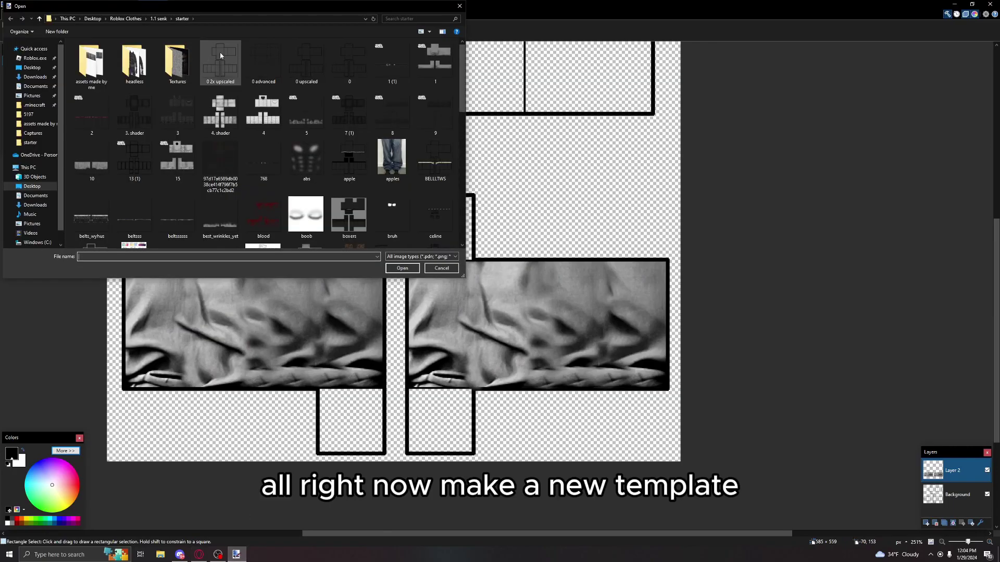
double_click(307, 63)
left_click(6, 25)
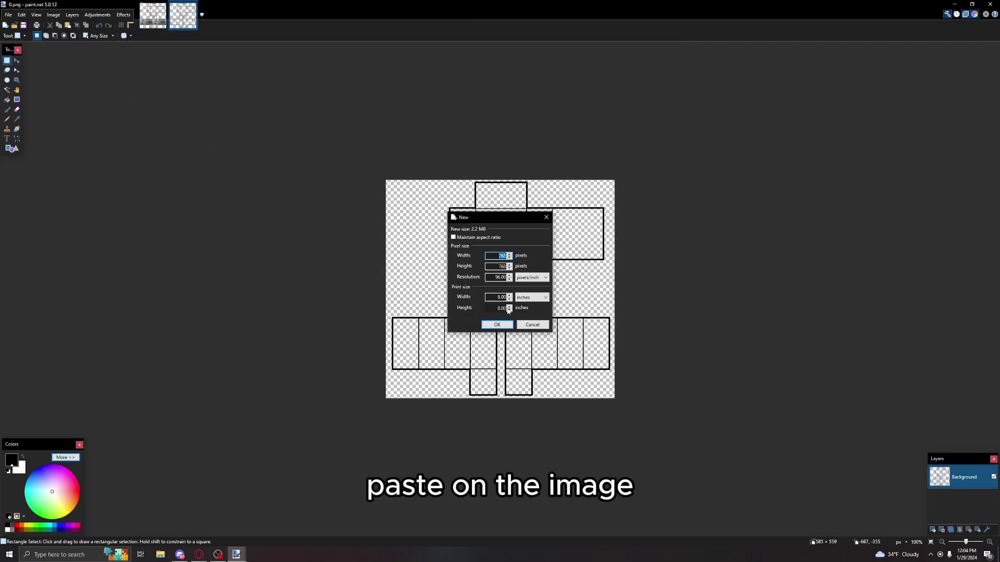
key("Return")
key("ctrl+v")
key("alt+Tab")
Copy the first generated T-shirt image from Leonardo.Ai
left_click(341, 456)
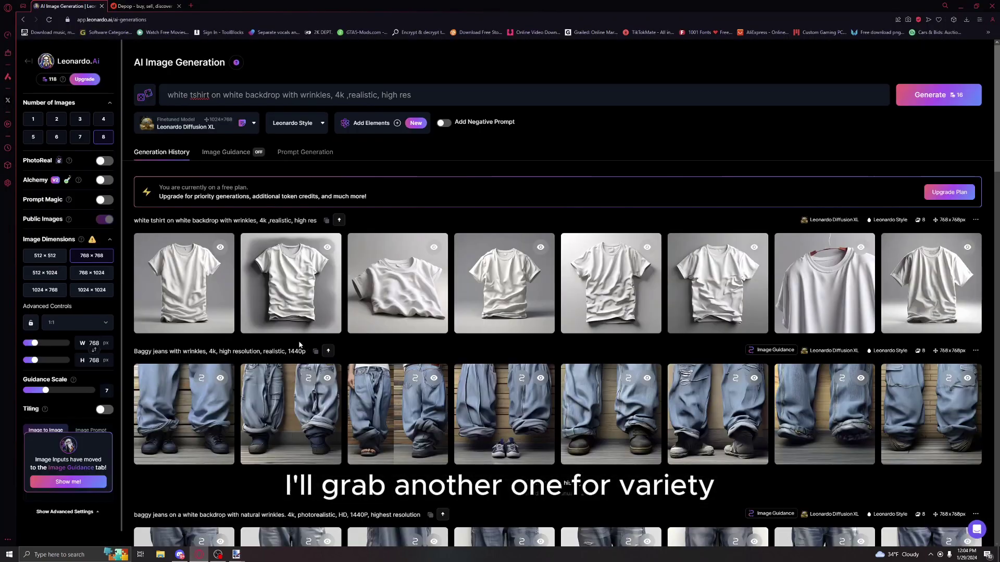
mouse_move(593, 426)
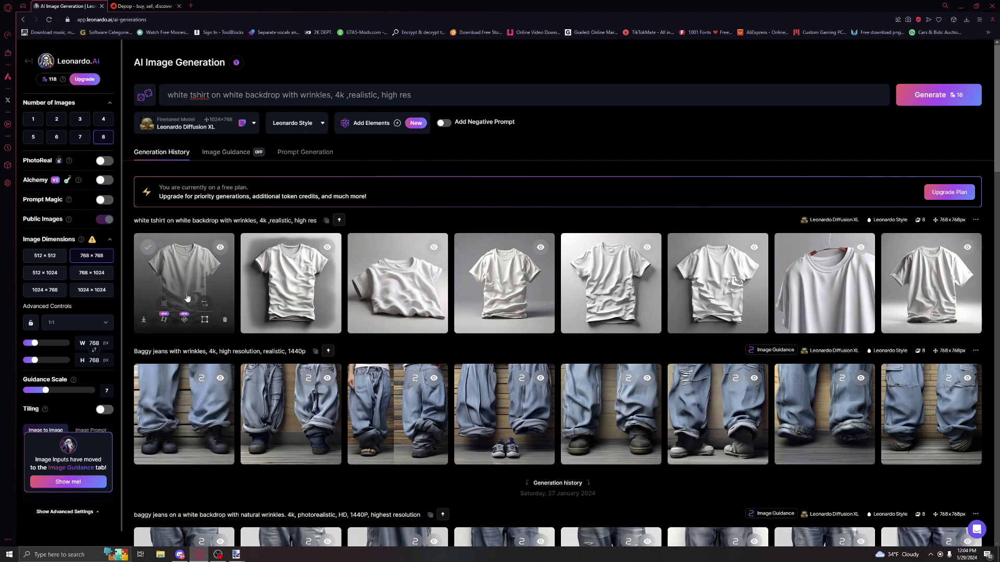
left_click(193, 282)
right_click(550, 303)
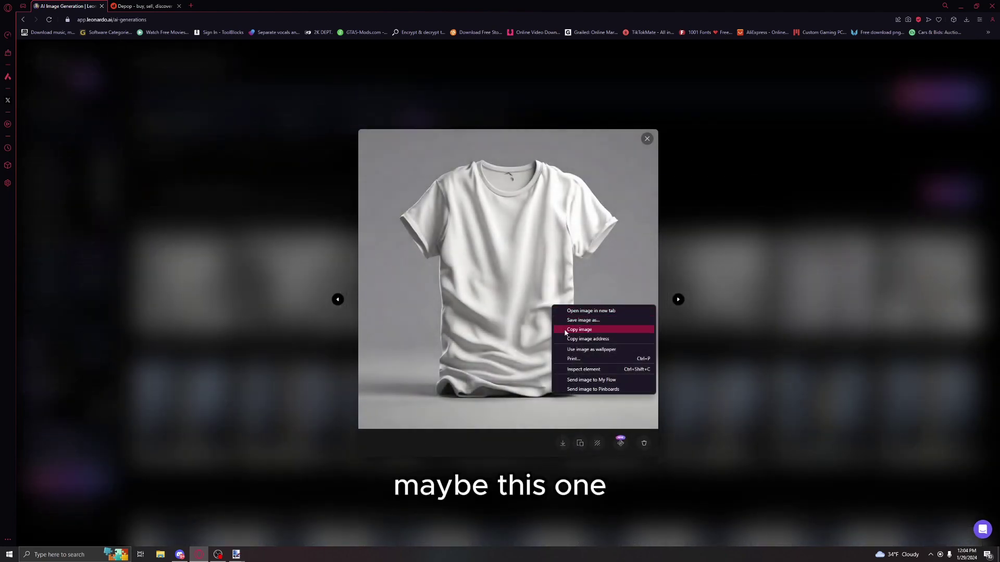
left_click(573, 313)
Paste the second T-shirt into another new image in paint.net
left_click(236, 554)
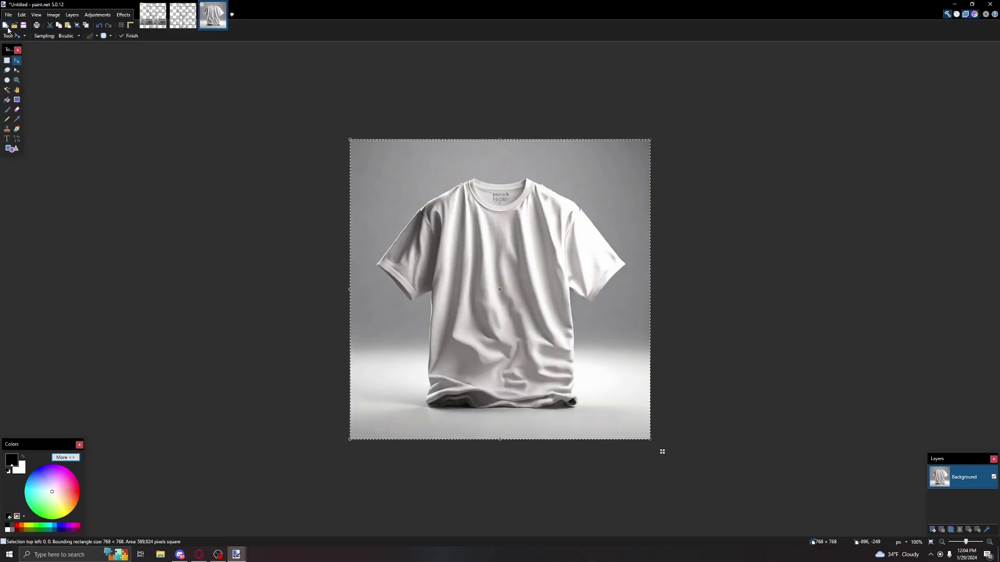
key("ctrl+n")
key("Return")
key("ctrl+v")
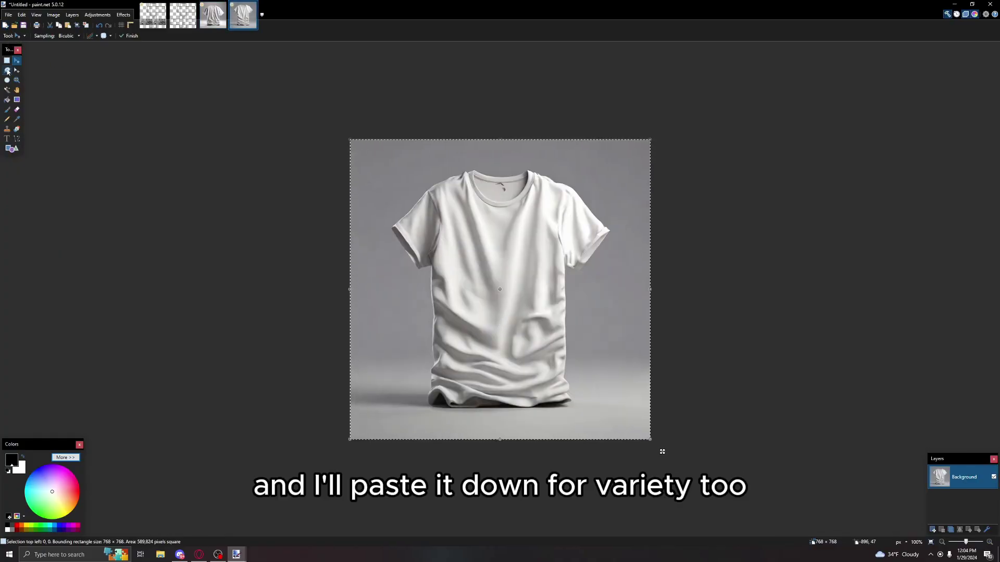
left_click(7, 60)
Paste the shirt's wrinkled front onto a new layer of 0.png, resized over the front torso box
left_click(203, 16)
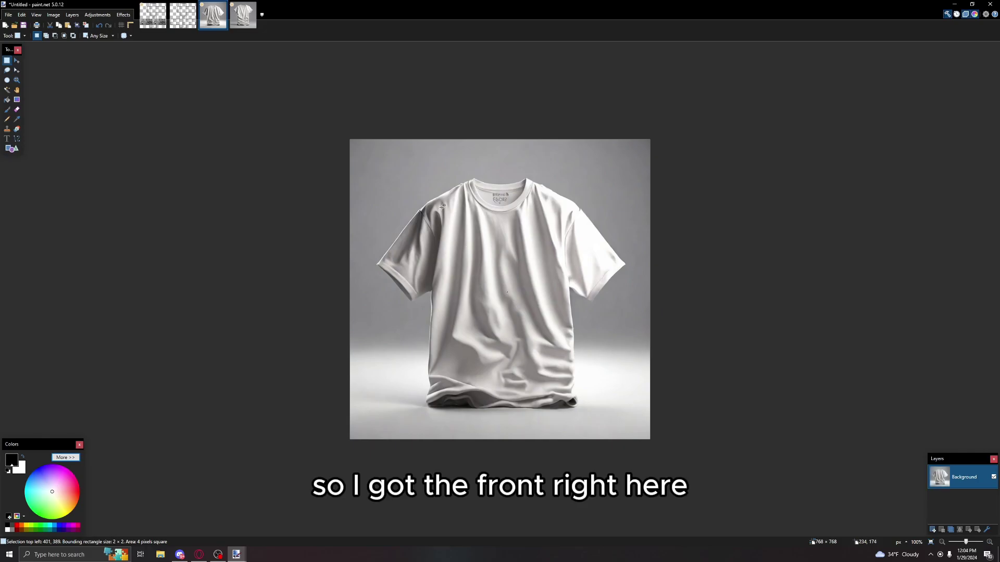
left_click_drag(445, 217, 557, 403)
left_click(183, 16)
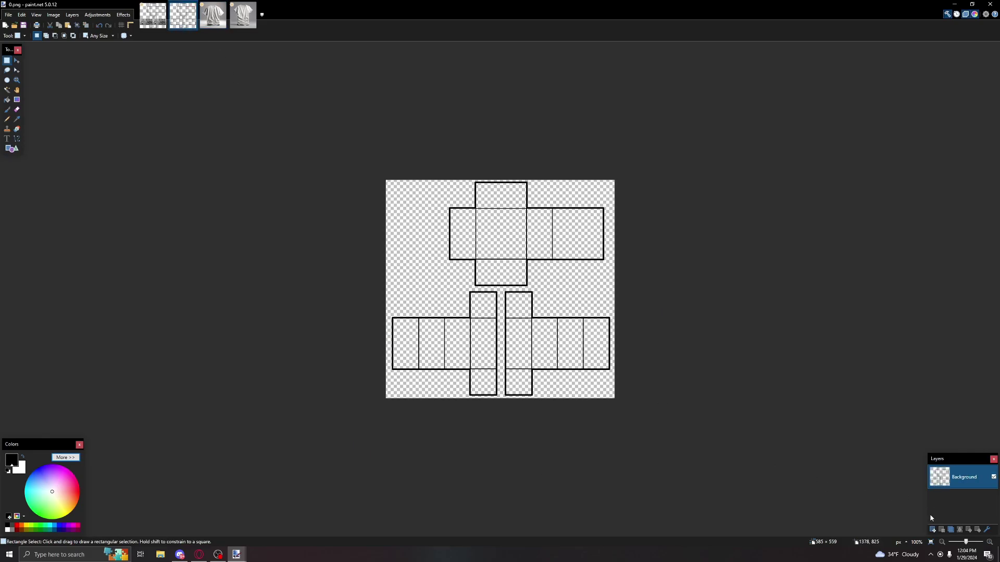
left_click(932, 529)
key("ctrl+v")
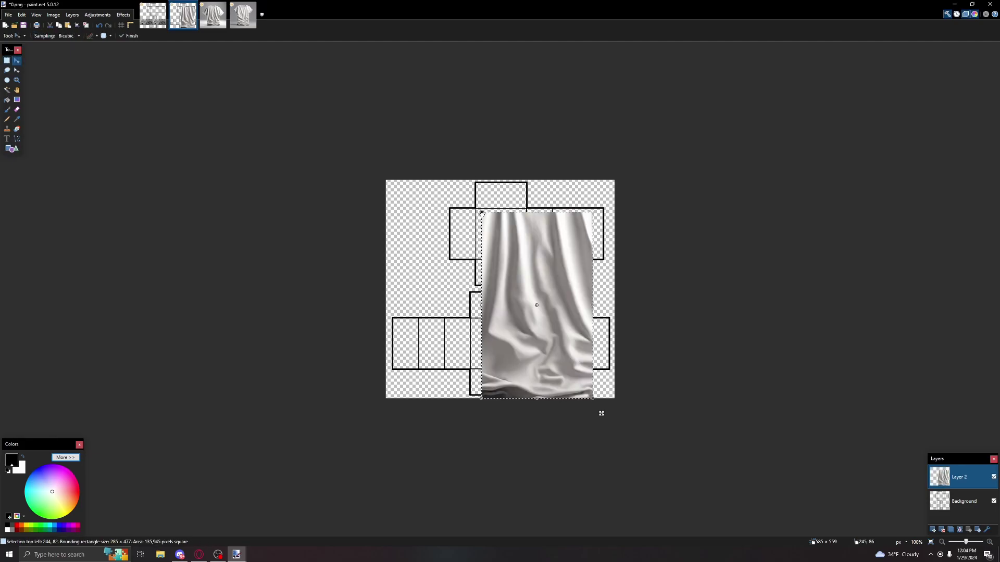
left_click_drag(477, 210, 551, 326)
left_click_drag(571, 359, 456, 261)
scroll(516, 234, "up", 7)
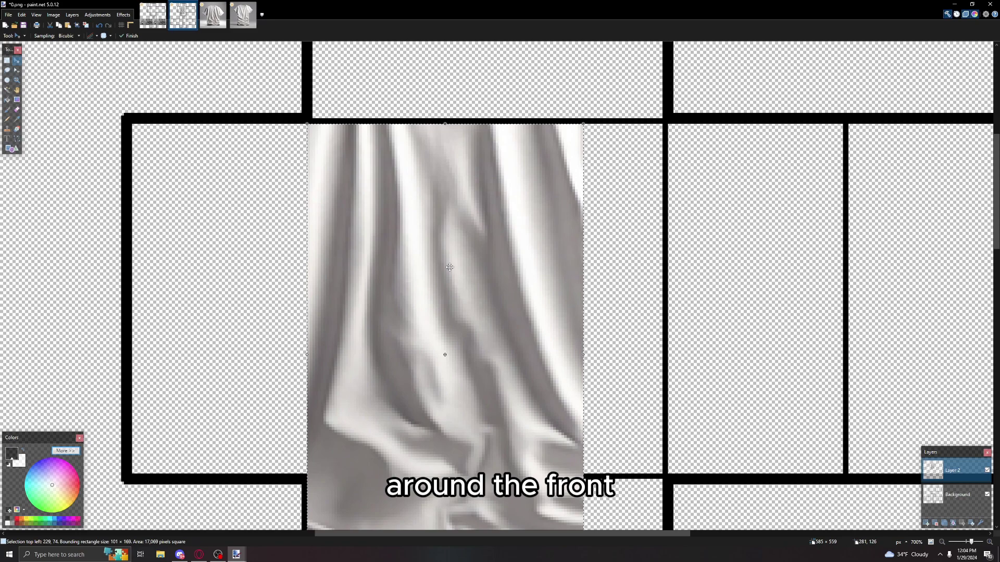
scroll(539, 460, "down", 2)
Stretch the shirt patch to fill the torso box and apply Clarity 100 in Highlights / Shadows
left_click_drag(552, 511, 613, 435)
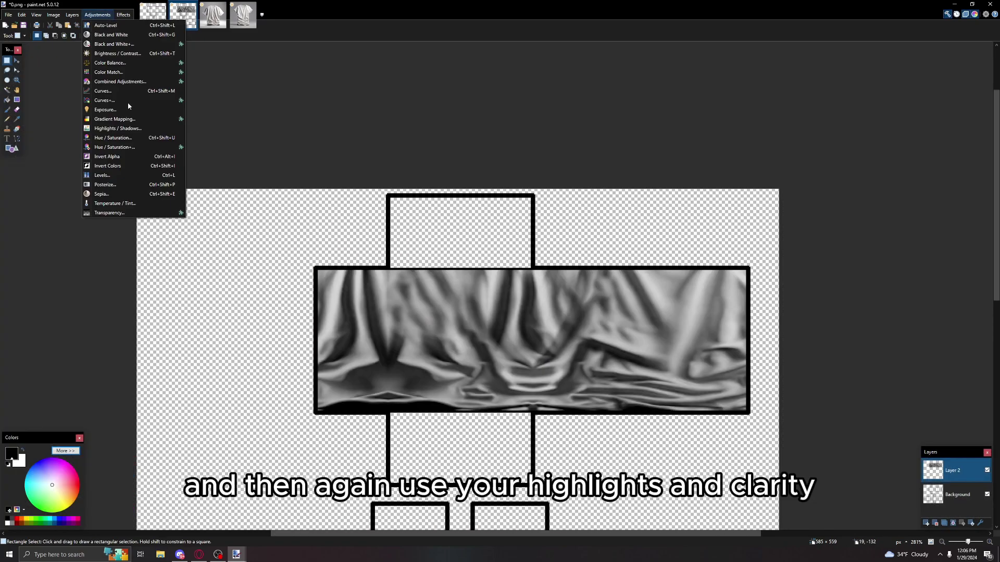
left_click(109, 129)
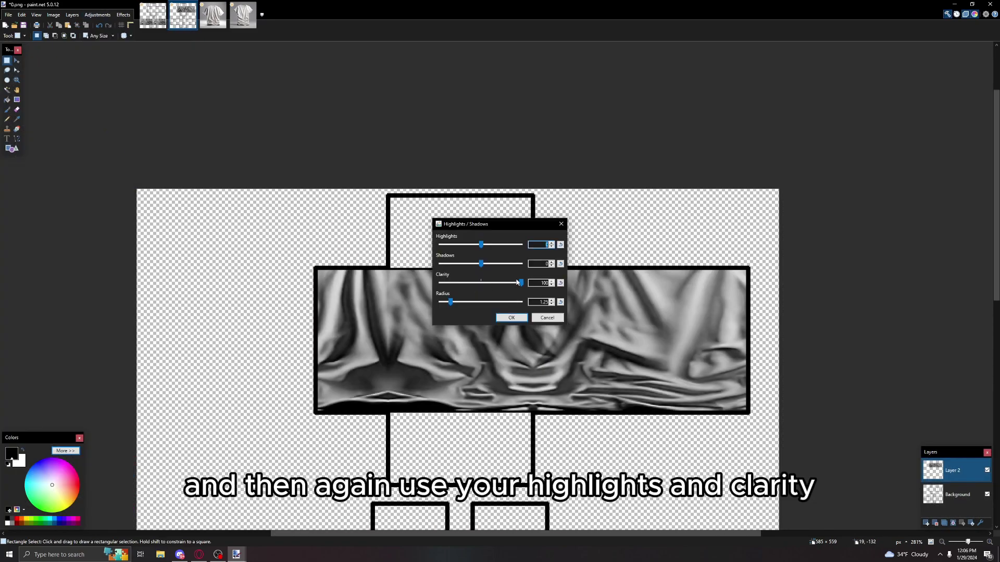
left_click(511, 318)
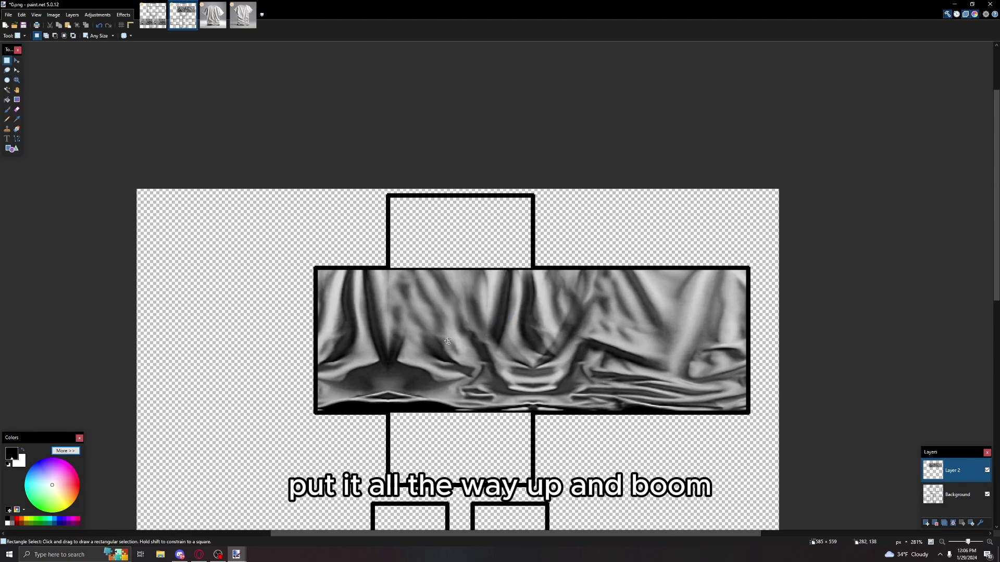
scroll(516, 313, "down", 5)
scroll(523, 306, "up", 5)
scroll(523, 306, "up", 3)
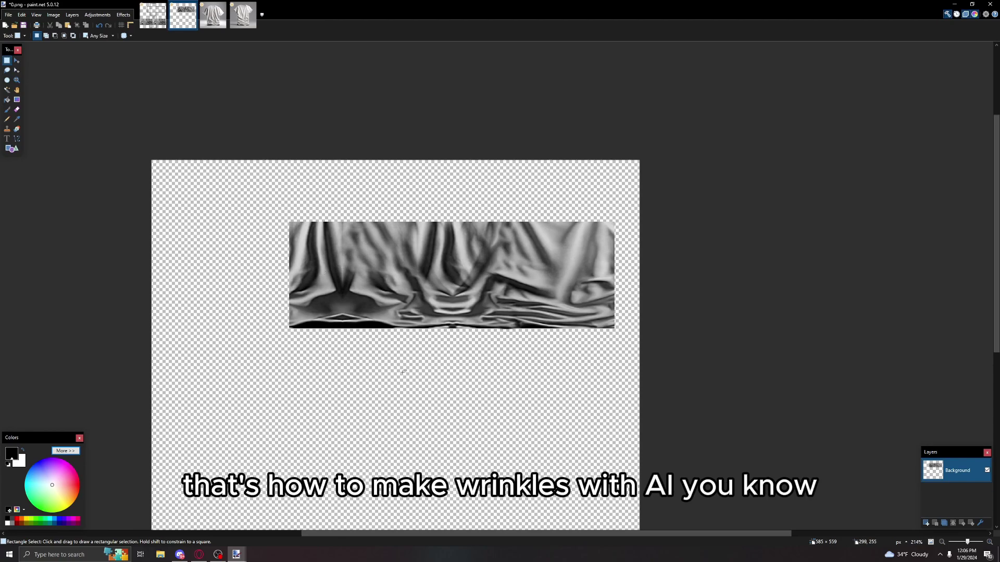
scroll(403, 372, "down", 3)
scroll(416, 243, "up", 3)
scroll(433, 213, "up", 1, "ctrl")
scroll(432, 218, "up", 3, "ctrl")
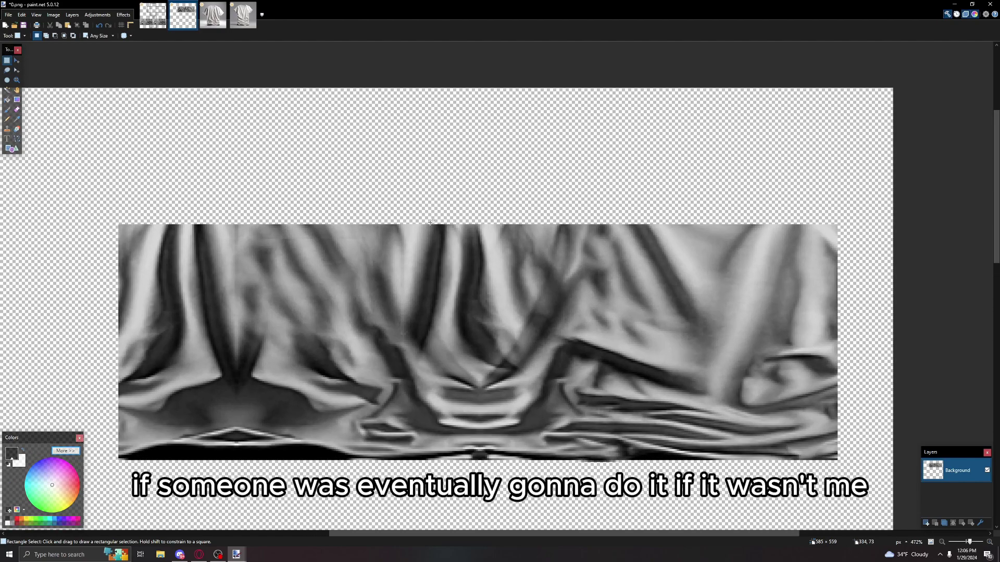
Clear the rectangular selection around the finished wrinkle patch
left_click_drag(430, 225, 909, 125)
left_click(909, 125)
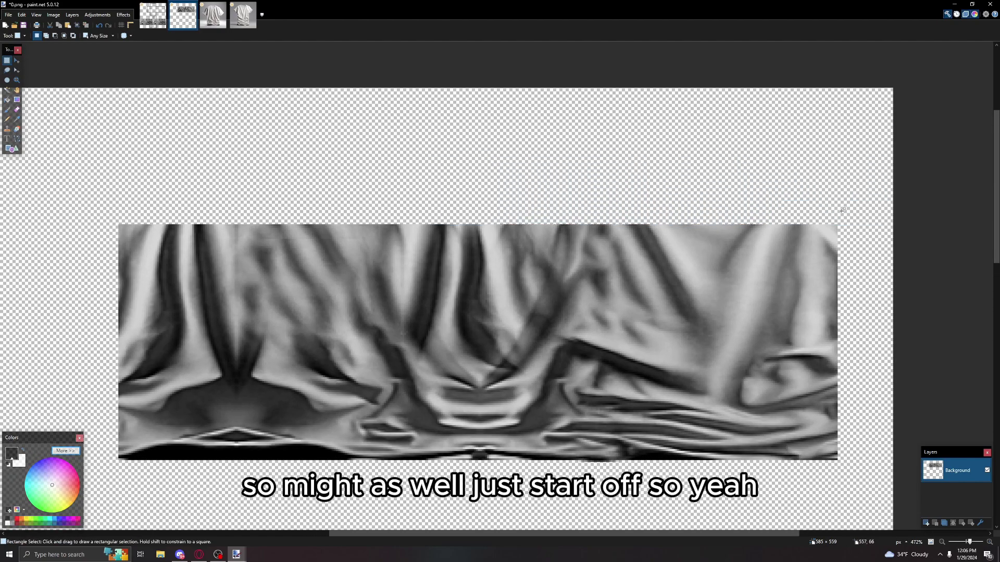
scroll(603, 324, "down", 5, "ctrl")
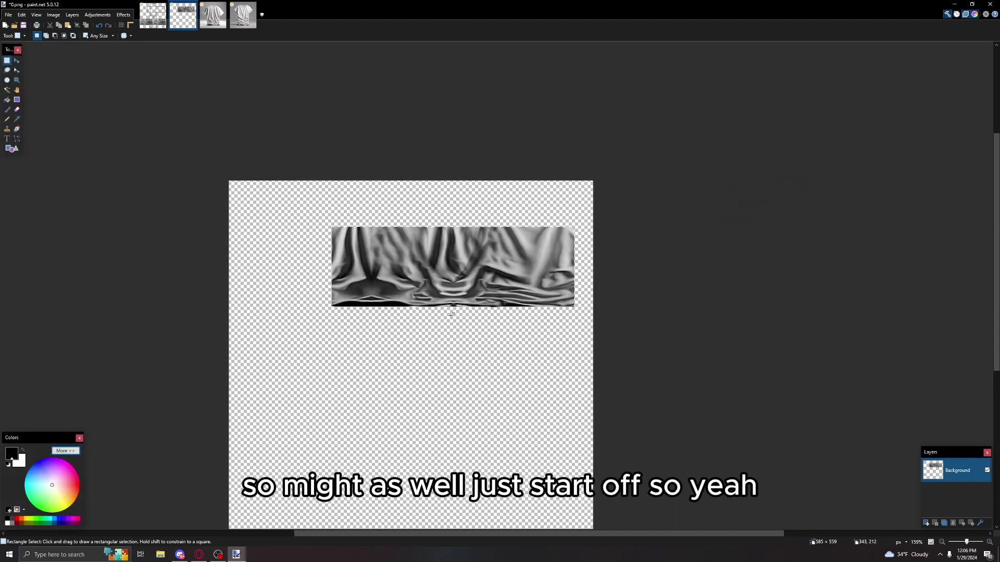